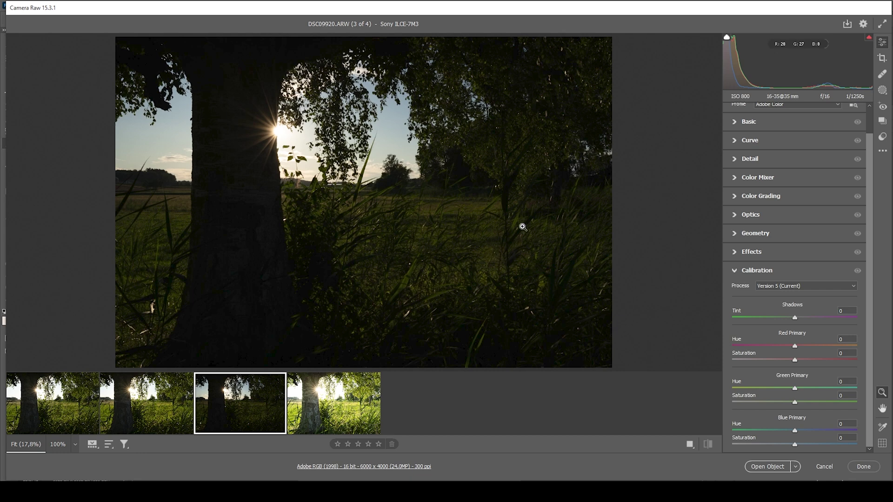
- Preview the bracketed exposures, then select the first, third and fourth shots together
{"action": "left_click", "coordinate": [53, 403]}
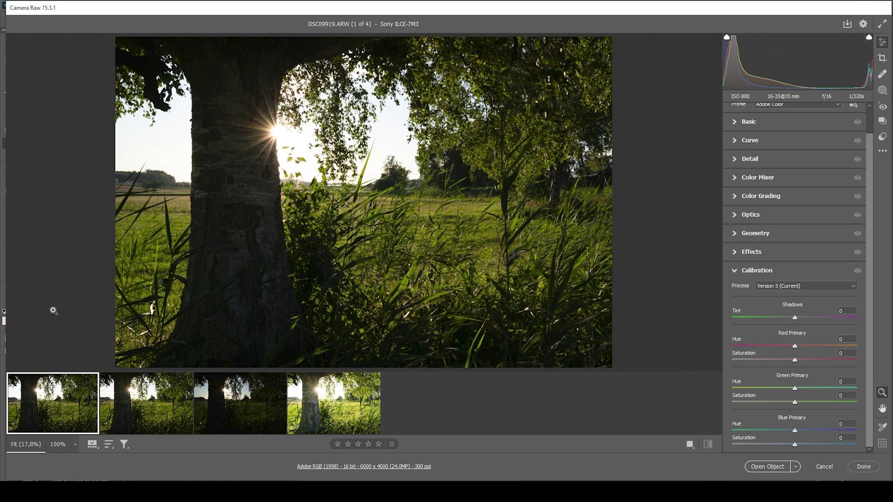
{"action": "mouse_move", "coordinate": [64, 406]}
{"action": "left_click", "coordinate": [229, 412]}
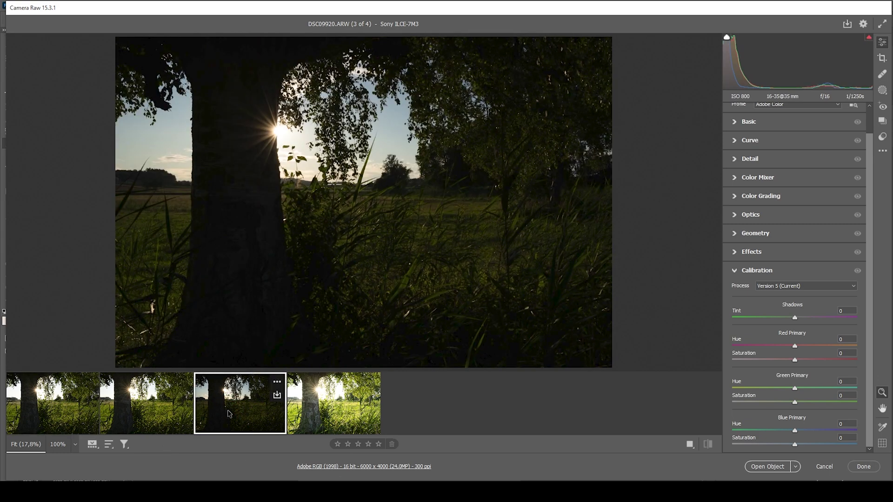
{"action": "left_click", "coordinate": [313, 410]}
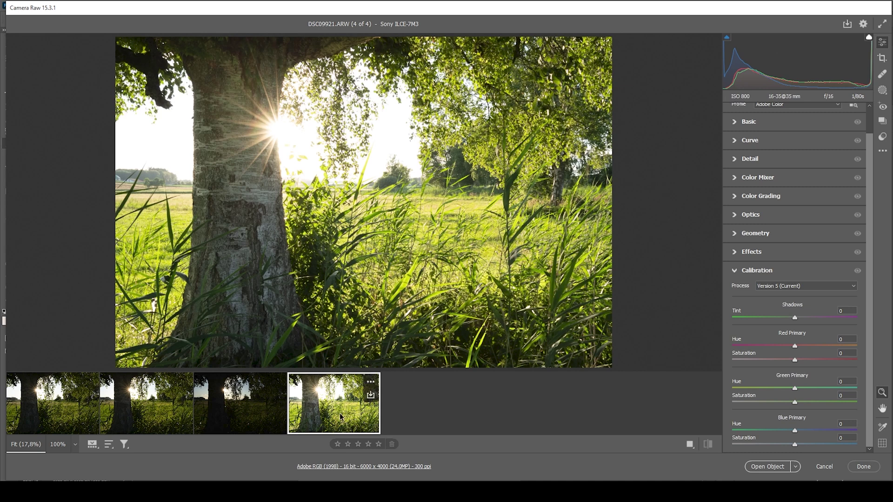
{"action": "left_click", "coordinate": [249, 421], "text": "ctrl"}
{"action": "left_click", "coordinate": [27, 419], "text": "ctrl"}
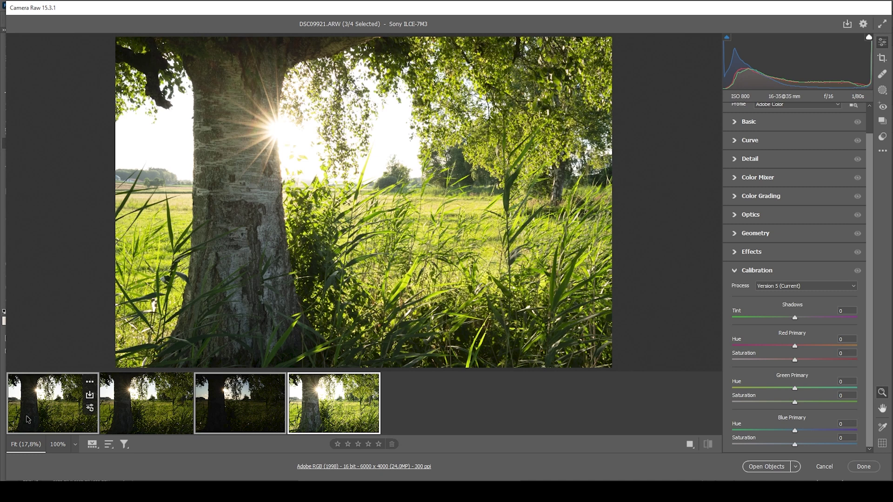
- Merge the three shots to HDR with Deghost set to Low after checking its overlay
{"action": "right_click", "coordinate": [251, 416]}
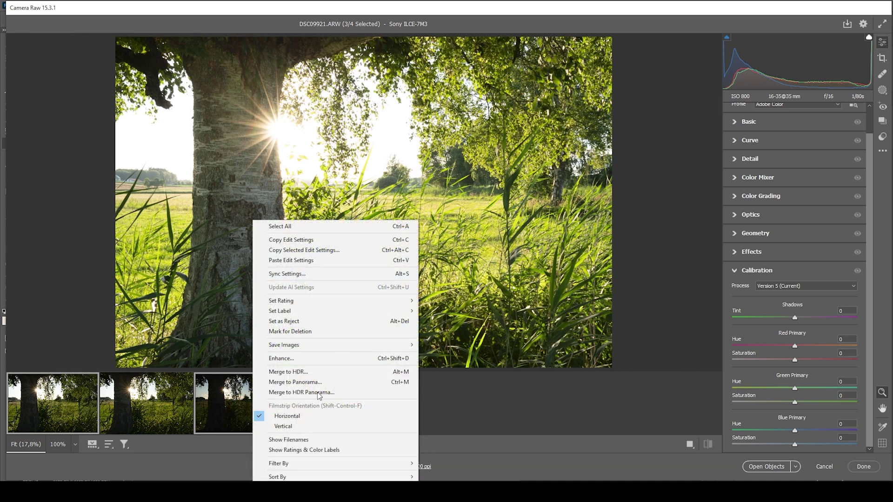
{"action": "left_click", "coordinate": [302, 372]}
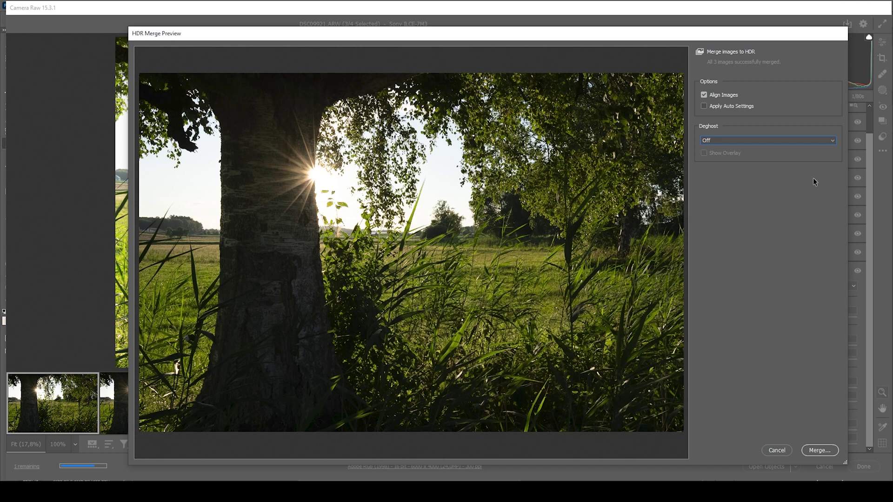
{"action": "left_click", "coordinate": [720, 138]}
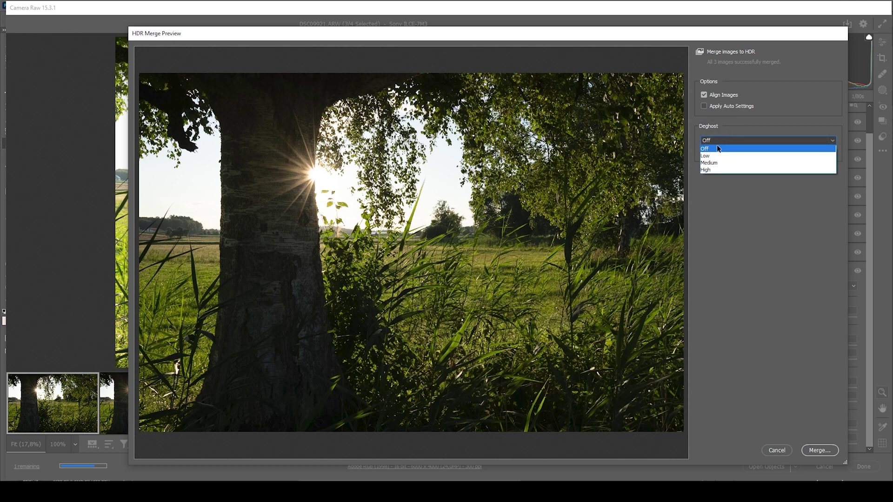
{"action": "left_click", "coordinate": [714, 157]}
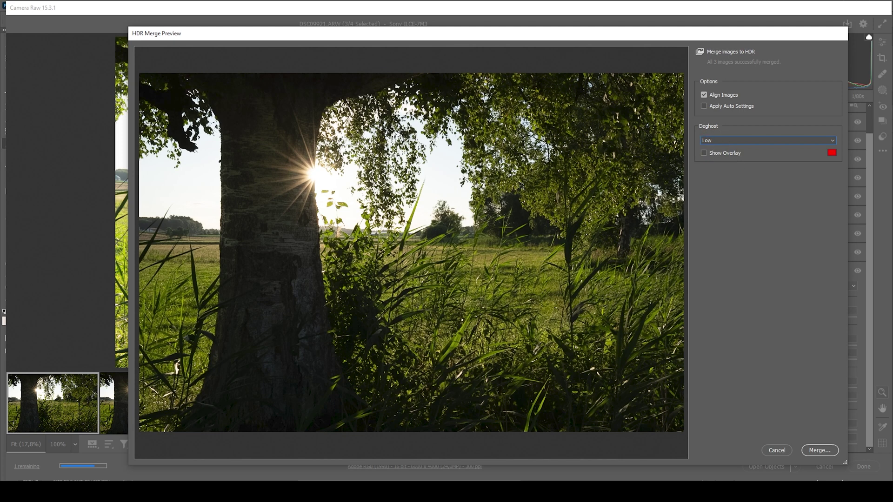
{"action": "left_click", "coordinate": [704, 154]}
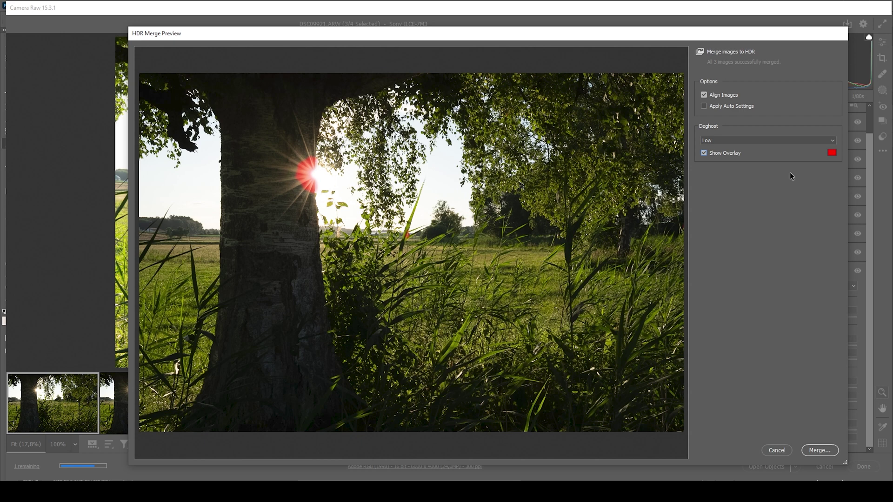
{"action": "left_click", "coordinate": [704, 153]}
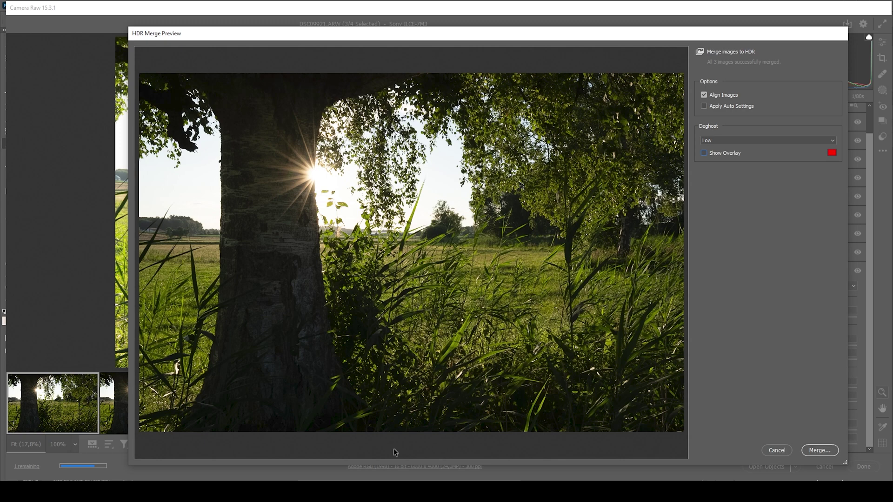
{"action": "left_click", "coordinate": [817, 451]}
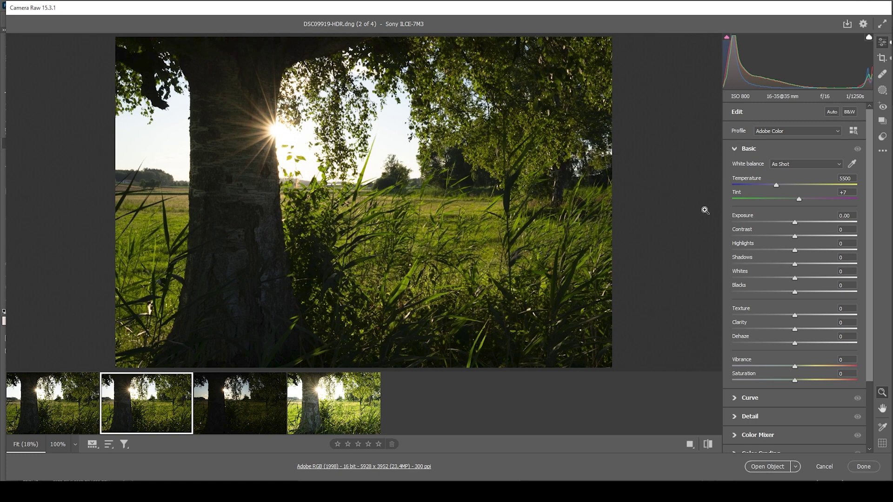
{"action": "left_click_drag", "start_coordinate": [795, 250], "coordinate": [633, 259]}
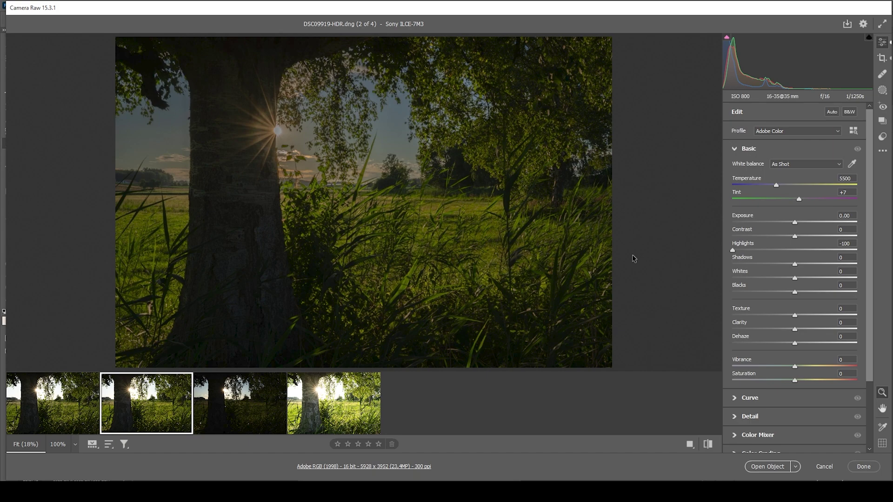
{"action": "left_click_drag", "start_coordinate": [796, 262], "coordinate": [855, 265]}
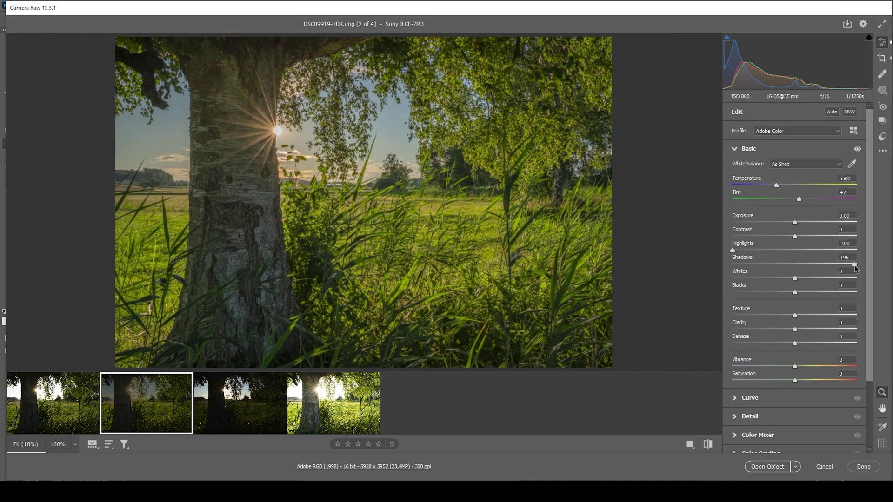
{"action": "double_click", "coordinate": [733, 249]}
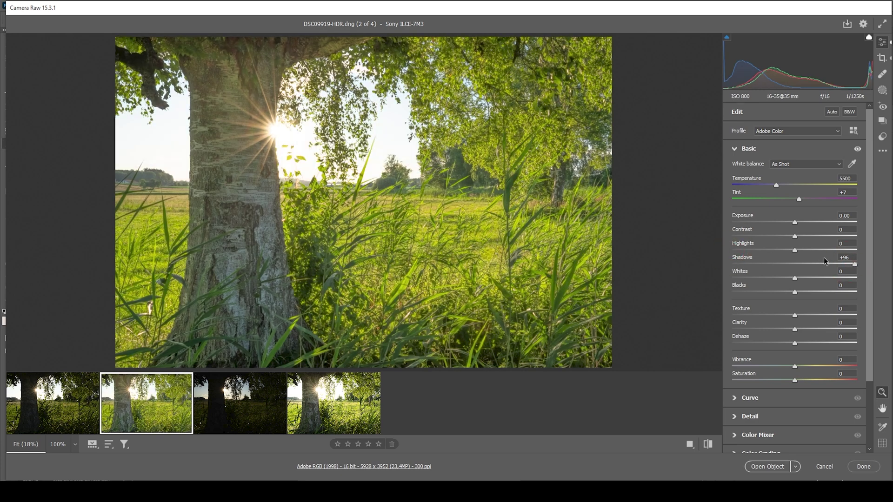
{"action": "double_click", "coordinate": [855, 264]}
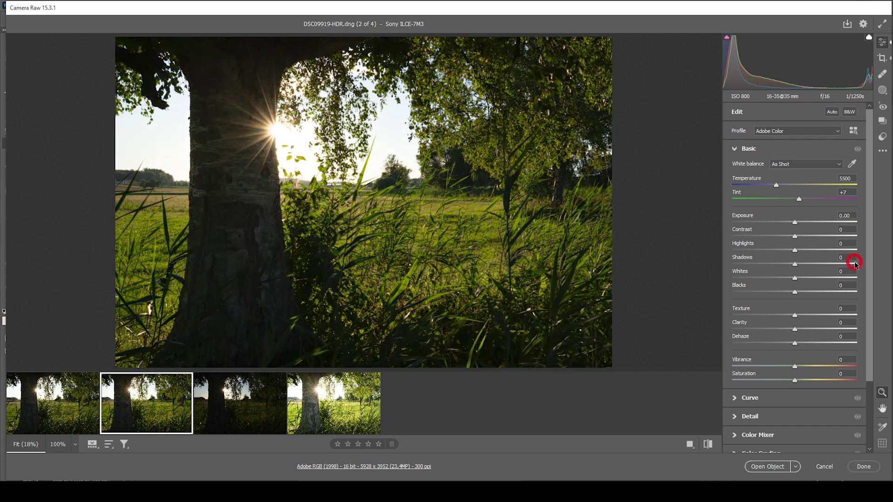
- Apply Adobe Landscape, set Temperature 5450, Exposure +1.05, Highlights -69, and lift Shadows
{"action": "left_click", "coordinate": [774, 133]}
{"action": "left_click", "coordinate": [779, 145]}
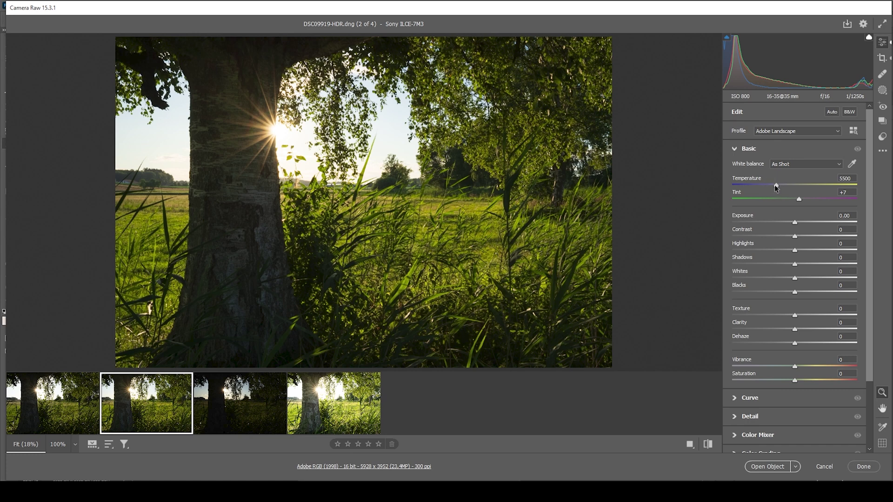
{"action": "left_click_drag", "start_coordinate": [775, 185], "coordinate": [774, 185]}
{"action": "left_click_drag", "start_coordinate": [796, 225], "coordinate": [802, 223]}
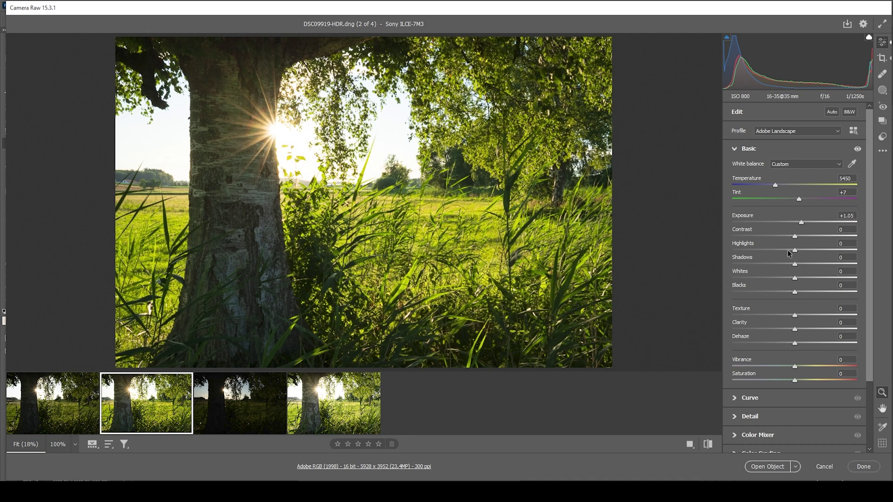
{"action": "left_click_drag", "start_coordinate": [795, 251], "coordinate": [752, 250]}
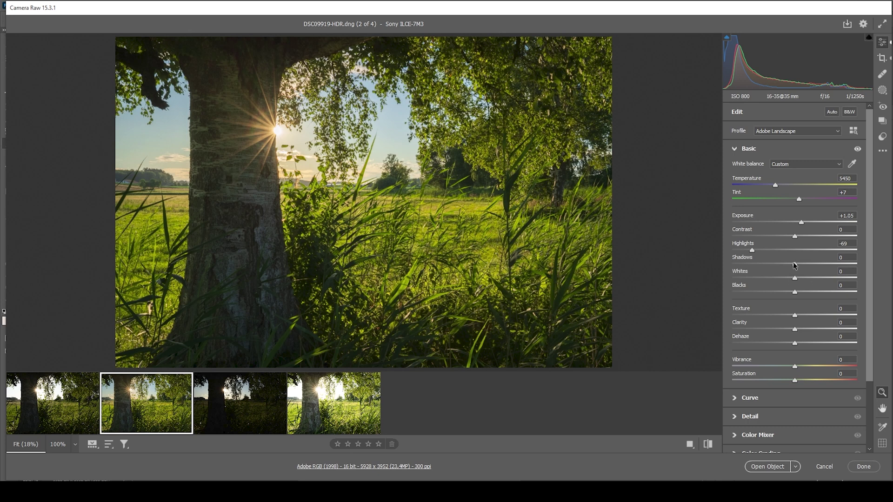
{"action": "left_click_drag", "start_coordinate": [794, 265], "coordinate": [818, 266]}
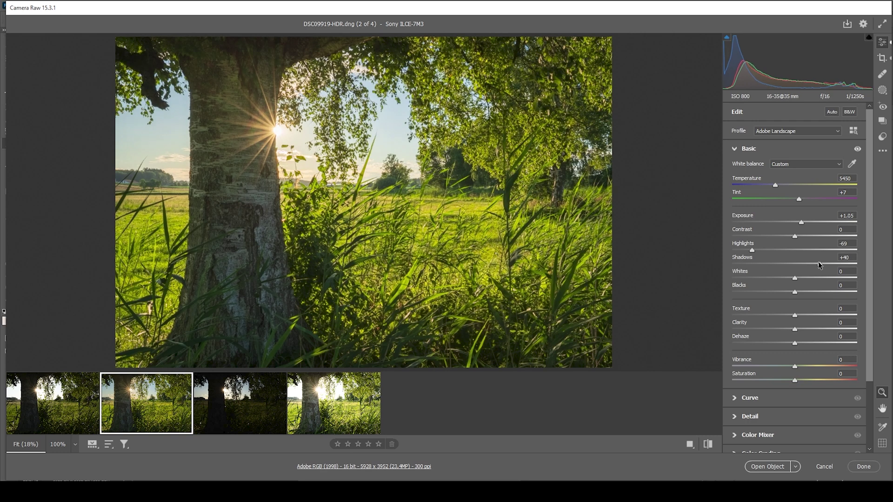
- Set Shadows to +40, Blacks to +39 and Contrast to -15
{"action": "left_click", "coordinate": [819, 263]}
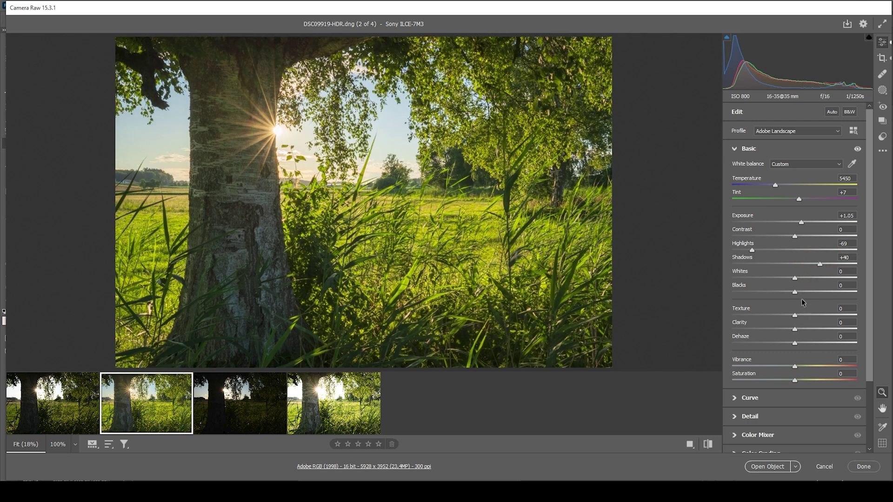
{"action": "left_click_drag", "start_coordinate": [797, 292], "coordinate": [816, 294]}
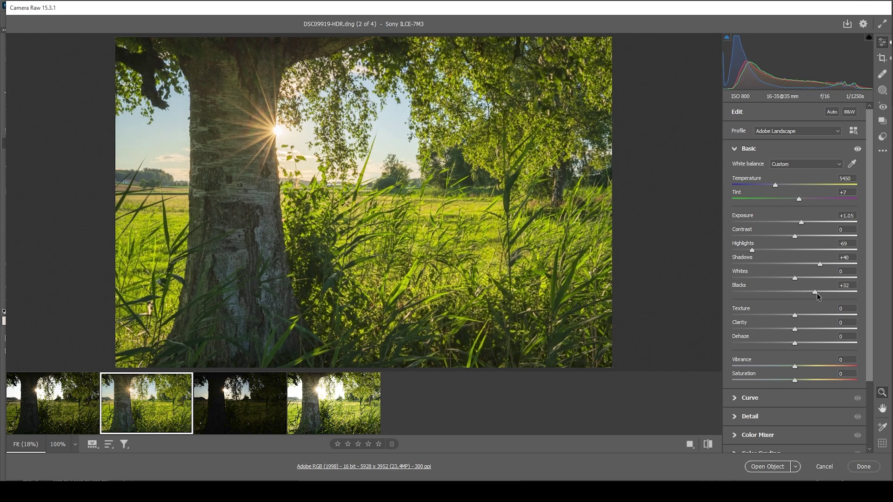
{"action": "left_click_drag", "start_coordinate": [818, 293], "coordinate": [822, 293]}
{"action": "left_click_drag", "start_coordinate": [795, 237], "coordinate": [789, 237]}
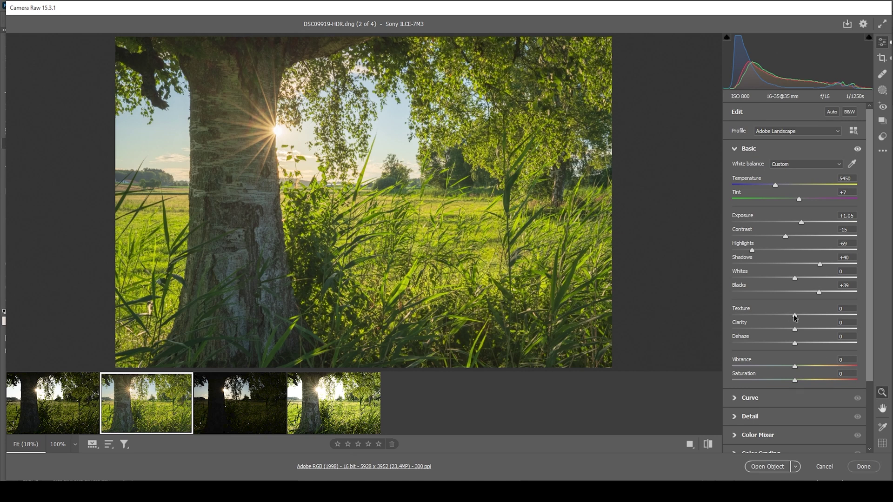
- Set Texture +10, Clarity and Dehaze -4, and Vibrance +9
{"action": "left_click_drag", "start_coordinate": [795, 317], "coordinate": [801, 317]}
{"action": "left_click", "coordinate": [793, 330]}
{"action": "left_click_drag", "start_coordinate": [794, 345], "coordinate": [792, 345]}
{"action": "left_click_drag", "start_coordinate": [795, 367], "coordinate": [798, 367]}
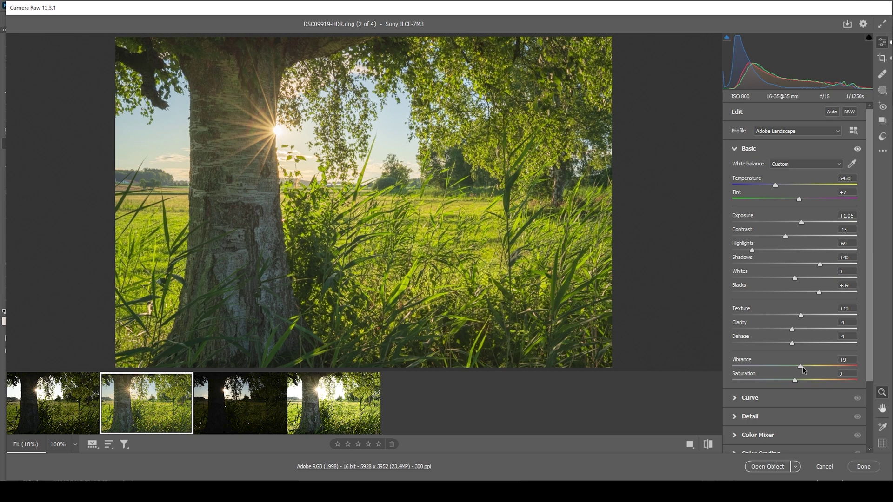
{"action": "left_click", "coordinate": [801, 367]}
{"action": "left_click", "coordinate": [708, 444]}
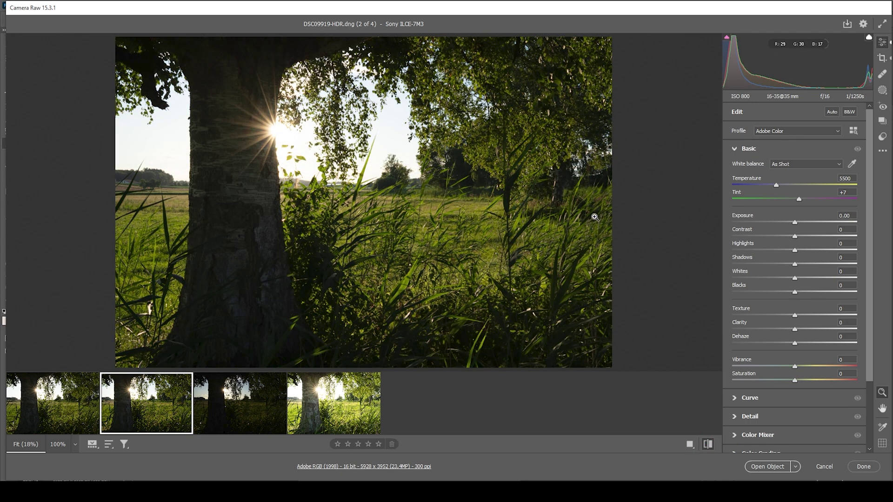
{"action": "left_click", "coordinate": [706, 446]}
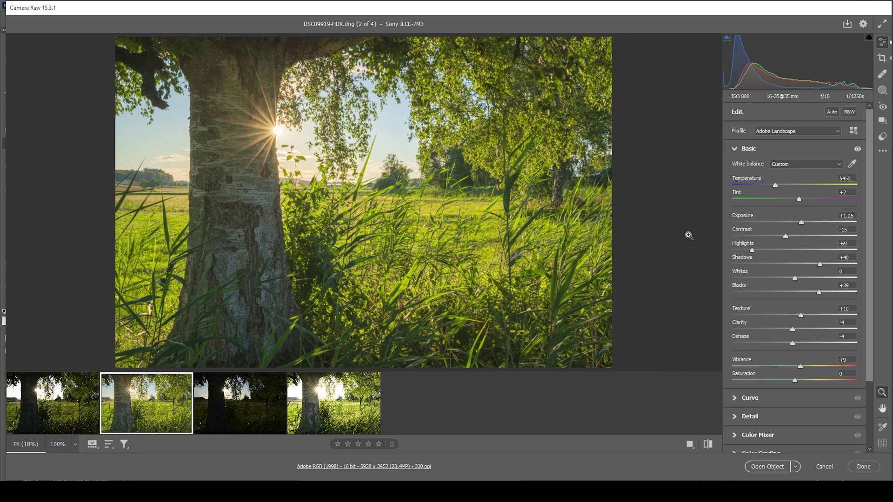
- Create a sky colour range mask, subtracting a linear gradient from the lower photo
{"action": "left_click", "coordinate": [883, 91]}
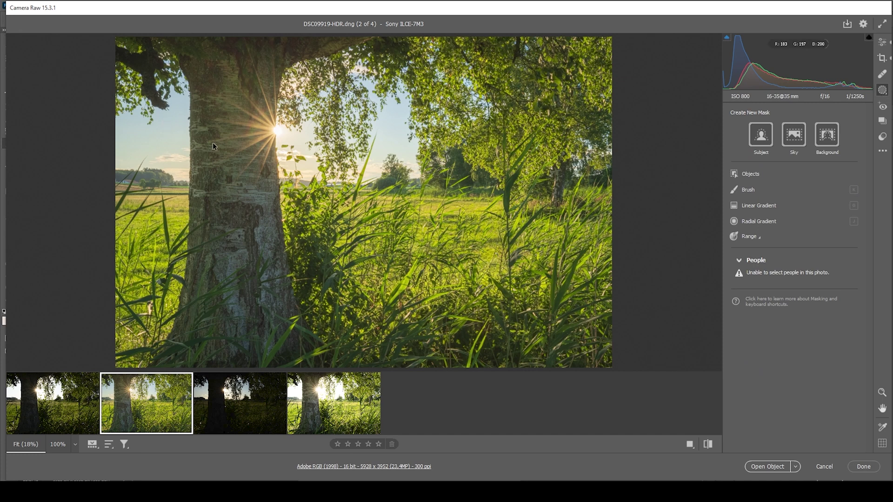
{"action": "left_click", "coordinate": [748, 236]}
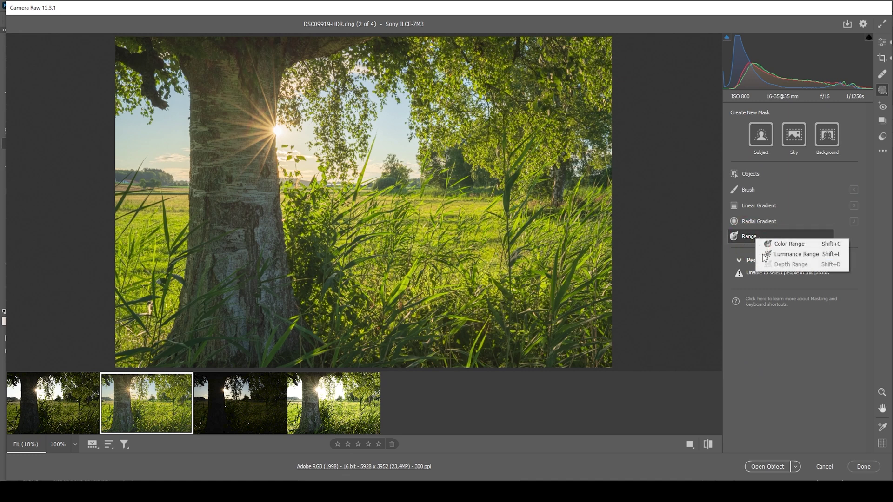
{"action": "left_click", "coordinate": [788, 246]}
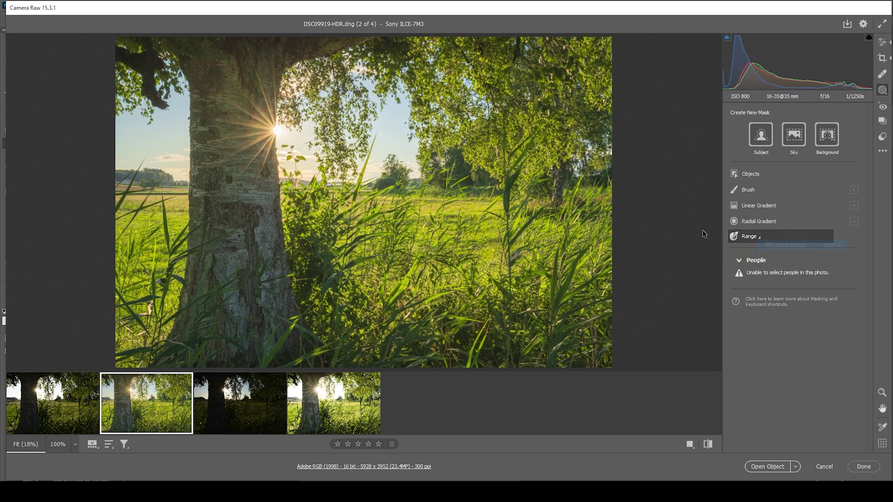
{"action": "left_click", "coordinate": [177, 110]}
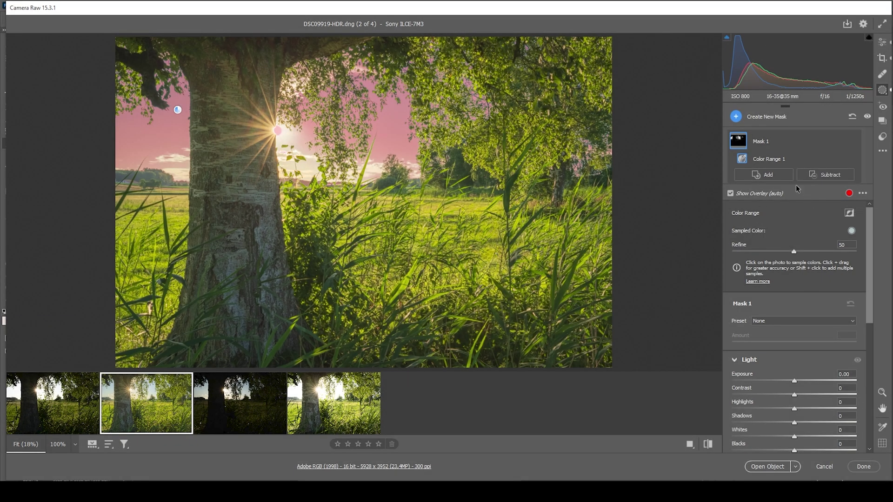
{"action": "left_click", "coordinate": [825, 174]}
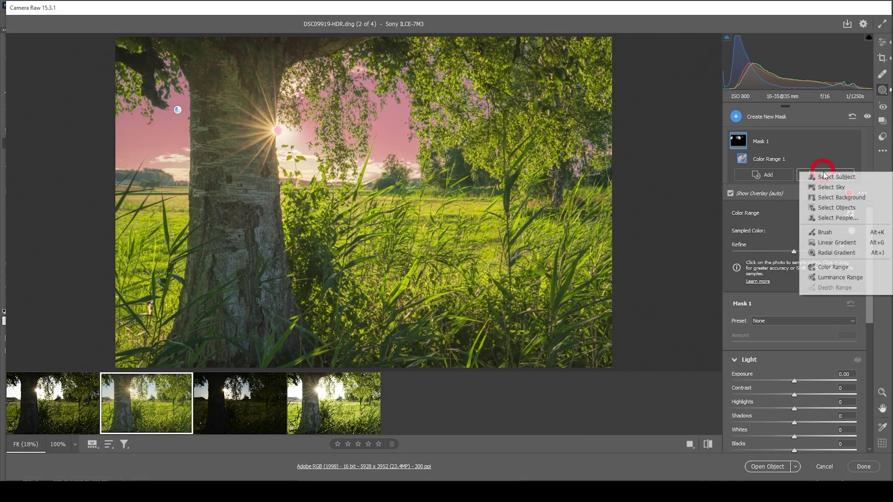
{"action": "left_click", "coordinate": [826, 244]}
{"action": "left_click_drag", "start_coordinate": [286, 160], "coordinate": [268, 60]}
{"action": "left_click_drag", "start_coordinate": [320, 155], "coordinate": [321, 160]}
- Set the sky mask to Exposure -0.80 and Temperature -13, then leave masking
{"action": "left_click_drag", "start_coordinate": [795, 329], "coordinate": [783, 329]}
{"action": "scroll", "coordinate": [787, 317], "scroll_direction": "down", "scroll_amount": 5}
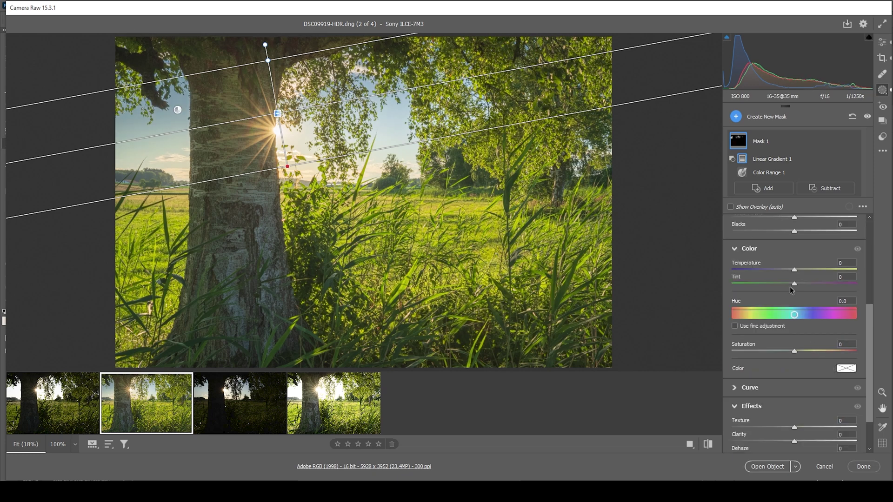
{"action": "scroll", "coordinate": [792, 291], "scroll_direction": "up", "scroll_amount": 2}
{"action": "left_click_drag", "start_coordinate": [795, 328], "coordinate": [786, 325]}
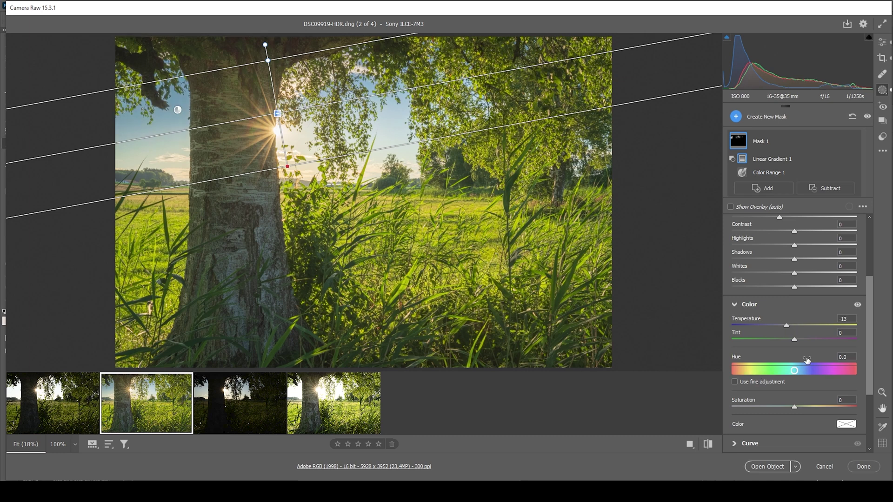
{"action": "key", "text": "e"}
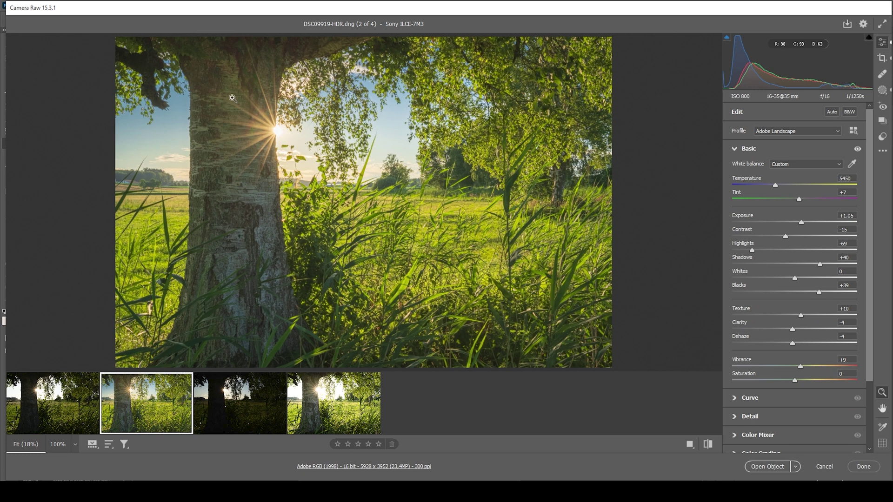
{"action": "left_click", "coordinate": [882, 90]}
- Mask the tree trunk as an object and apply Contrast +31, Texture +4, Clarity +2
{"action": "left_click", "coordinate": [739, 116]}
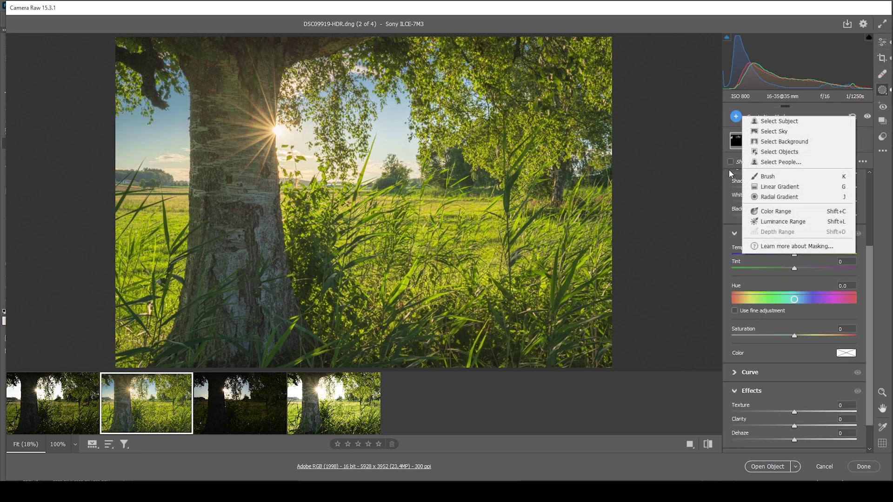
{"action": "left_click", "coordinate": [796, 154]}
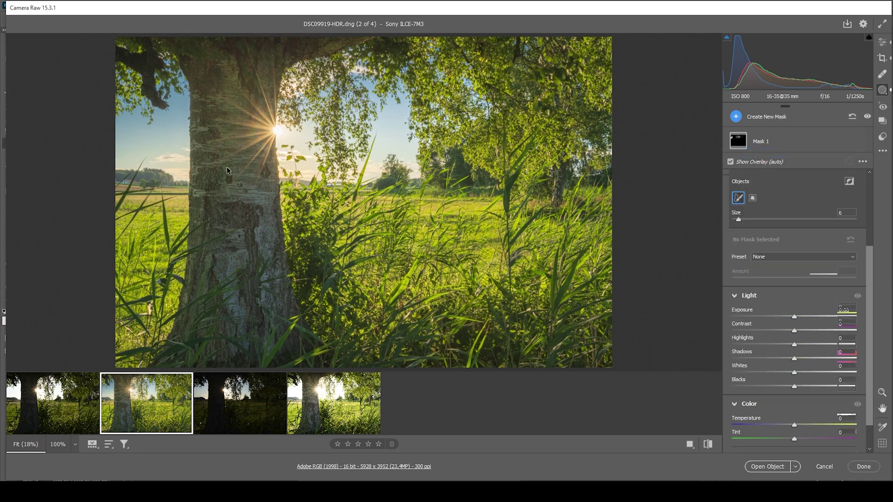
{"action": "mouse_move", "coordinate": [214, 102]}
{"action": "left_mouse_down"}
{"action": "mouse_move", "coordinate": [211, 305]}
{"action": "mouse_move", "coordinate": [229, 305]}
{"action": "mouse_move", "coordinate": [247, 195]}
{"action": "mouse_move", "coordinate": [245, 115]}
{"action": "mouse_move", "coordinate": [214, 60]}
{"action": "mouse_move", "coordinate": [240, 77]}
{"action": "left_mouse_up"}
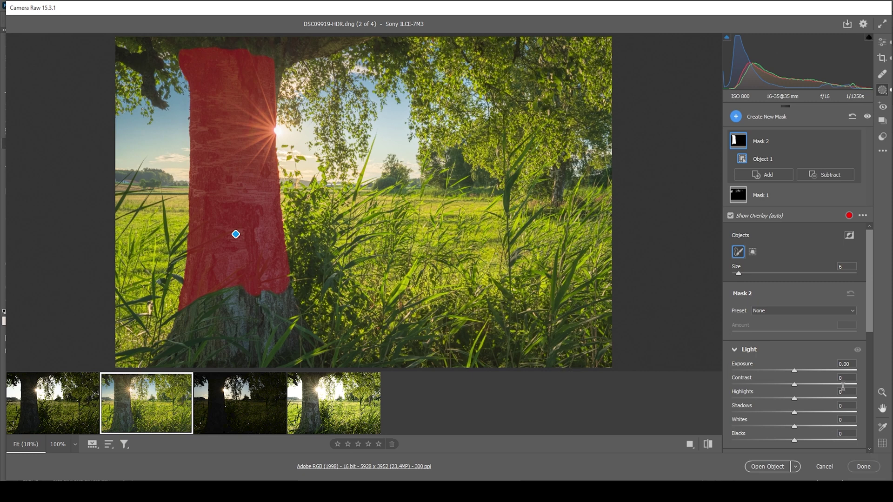
{"action": "left_click_drag", "start_coordinate": [795, 384], "coordinate": [812, 386]}
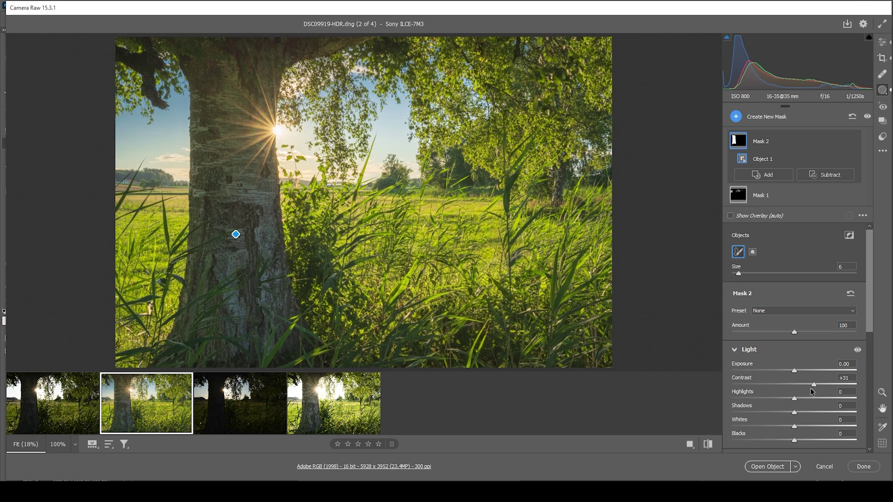
{"action": "scroll", "coordinate": [803, 395], "scroll_direction": "down", "scroll_amount": 5}
{"action": "left_click_drag", "start_coordinate": [794, 412], "coordinate": [794, 426]}
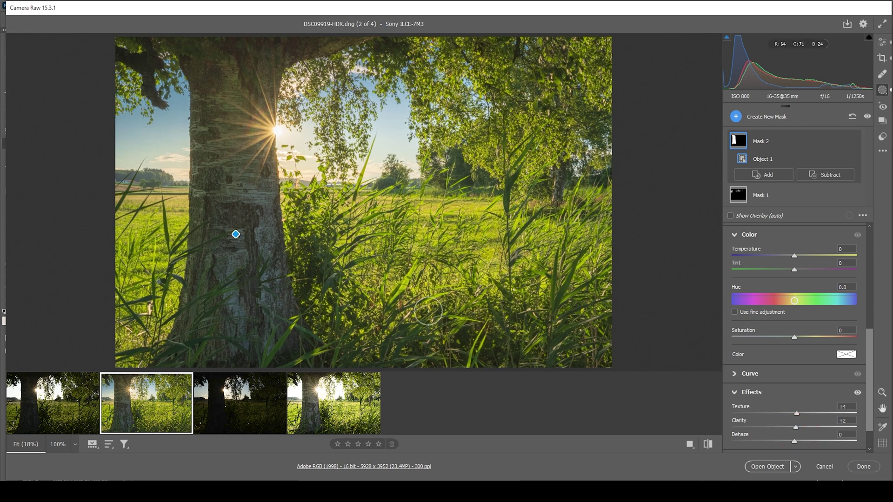
{"action": "left_click", "coordinate": [742, 116]}
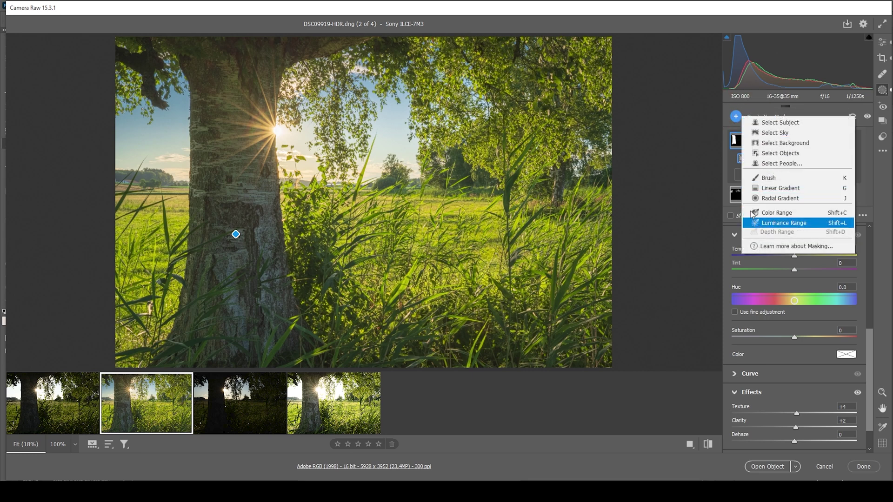
- Add a bottom linear gradient at Exposure -0.20, plus a second gradient from the top
{"action": "left_click", "coordinate": [778, 189]}
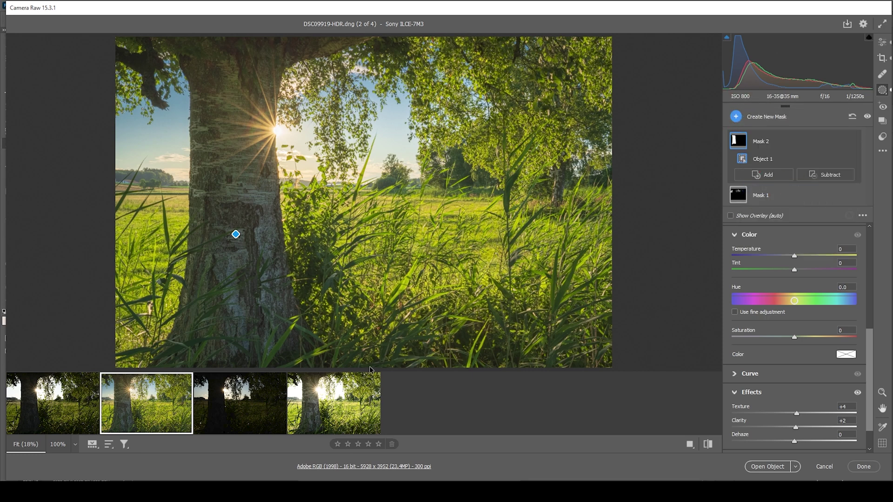
{"action": "left_click_drag", "start_coordinate": [356, 367], "coordinate": [362, 253]}
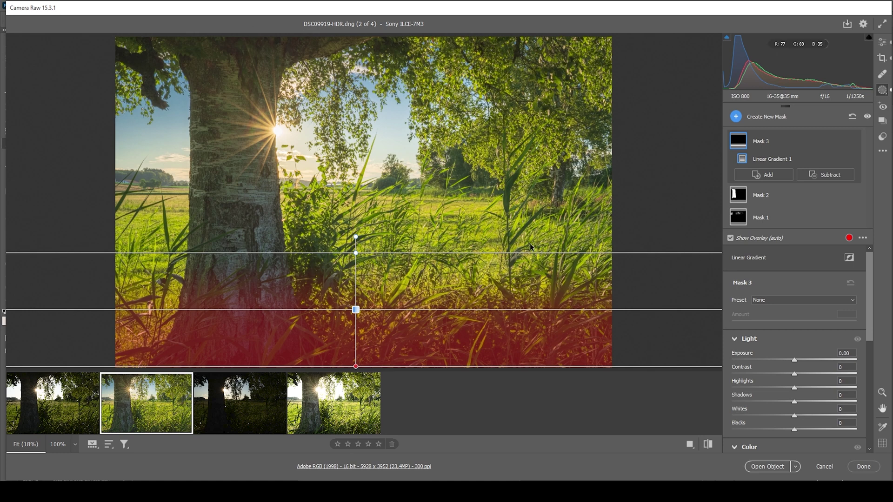
{"action": "left_click", "coordinate": [792, 360]}
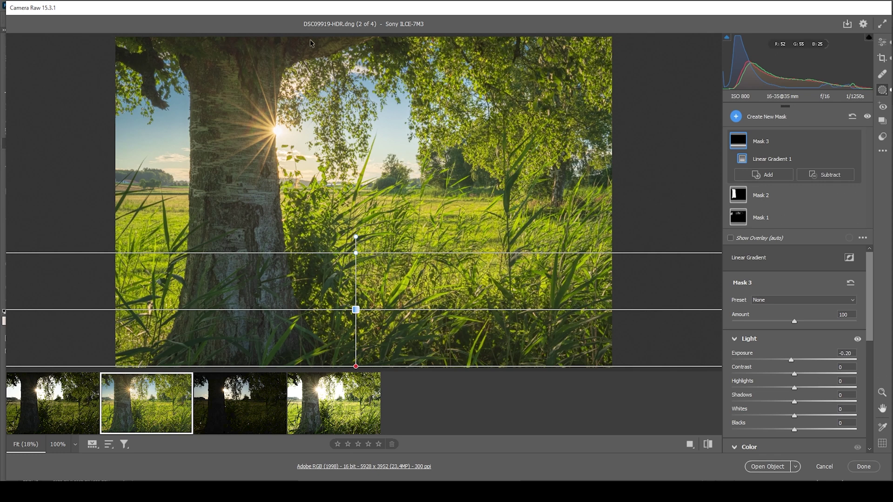
{"action": "left_click", "coordinate": [763, 175]}
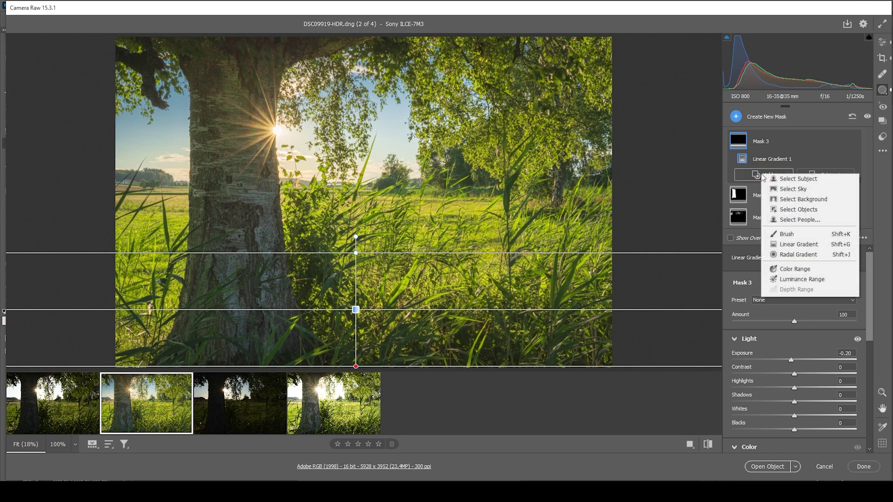
{"action": "left_click", "coordinate": [802, 247]}
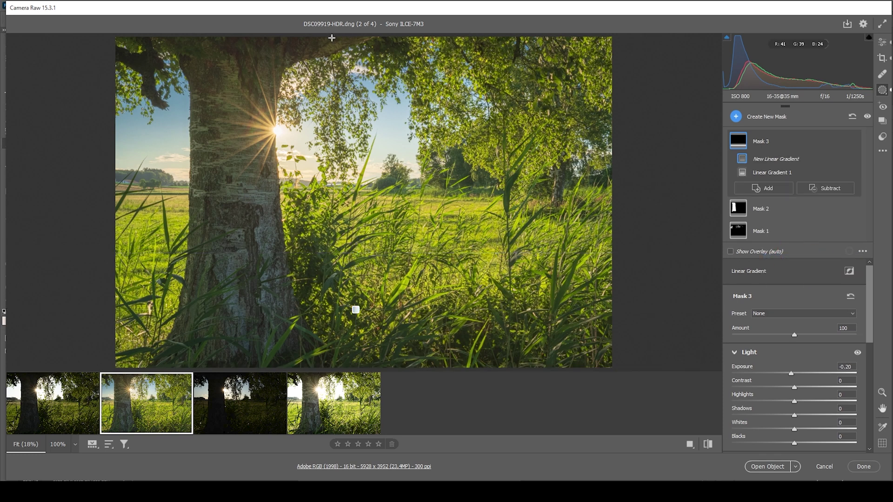
{"action": "left_click_drag", "start_coordinate": [331, 37], "coordinate": [332, 122]}
{"action": "key", "text": "shift"}
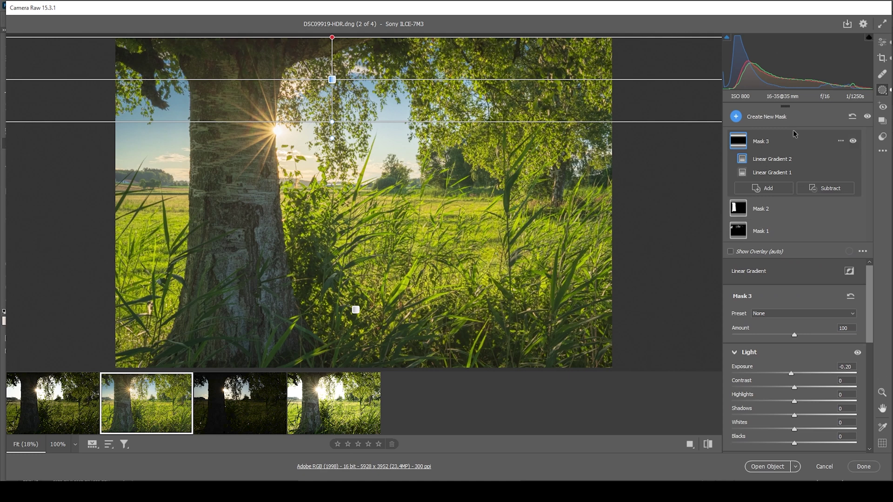
{"action": "left_click", "coordinate": [736, 117]}
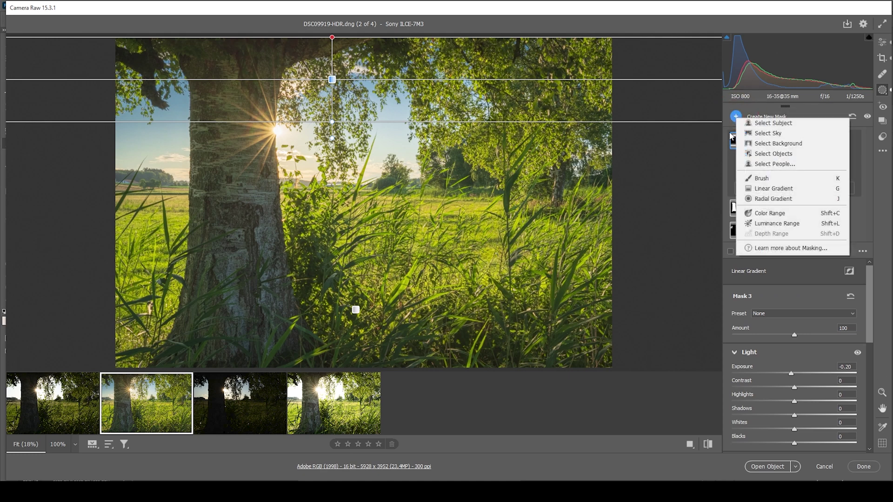
- Draw a radial gradient around the sun and warm it to Temperature +26
{"action": "left_click", "coordinate": [773, 199]}
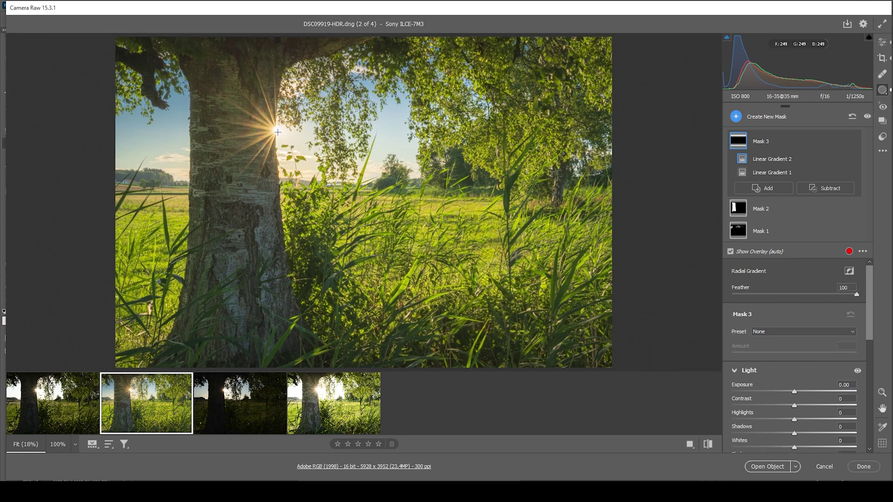
{"action": "mouse_move", "coordinate": [272, 124]}
{"action": "left_mouse_down"}
{"action": "mouse_move", "coordinate": [329, 164]}
{"action": "mouse_move", "coordinate": [319, 158]}
{"action": "left_mouse_up"}
{"action": "left_click_drag", "start_coordinate": [273, 124], "coordinate": [277, 132]}
{"action": "scroll", "coordinate": [823, 340], "scroll_direction": "down", "scroll_amount": 4}
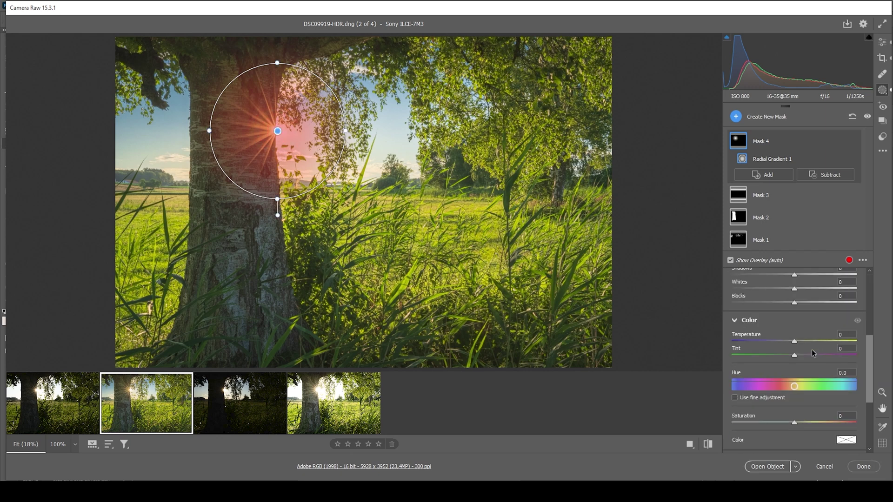
{"action": "left_click_drag", "start_coordinate": [796, 343], "coordinate": [810, 342]}
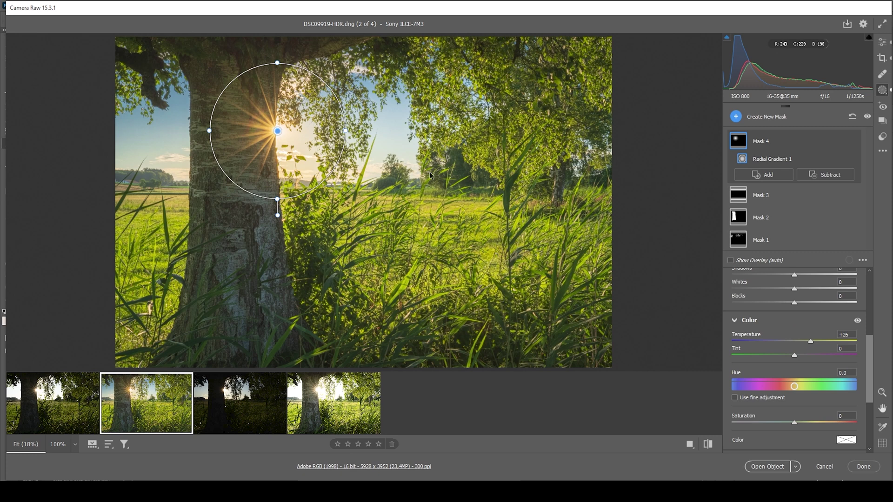
{"action": "left_click", "coordinate": [882, 41]}
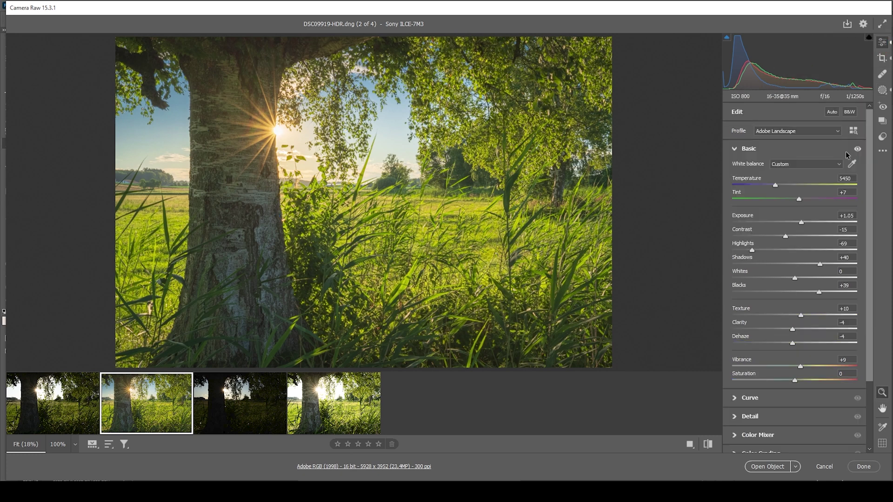
{"action": "left_click", "coordinate": [734, 149]}
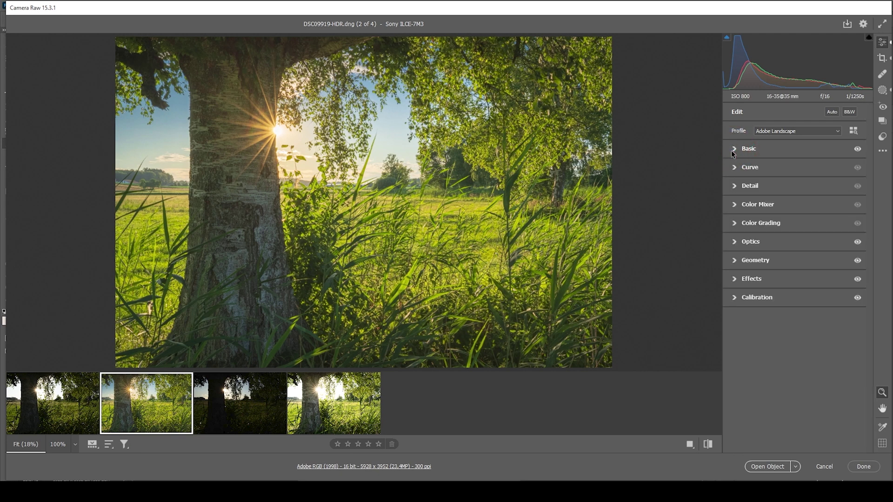
- Set Color Mixer saturation to Blues +31, Yellows +19 and Greens -36
{"action": "left_click", "coordinate": [735, 205]}
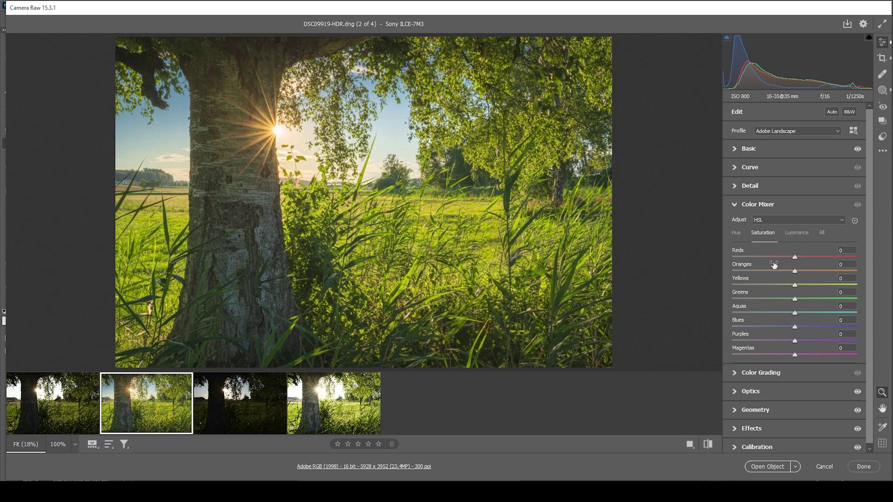
{"action": "left_click_drag", "start_coordinate": [795, 327], "coordinate": [815, 327]}
{"action": "left_click_drag", "start_coordinate": [795, 285], "coordinate": [799, 285]}
{"action": "left_click_drag", "start_coordinate": [804, 290], "coordinate": [807, 289]}
{"action": "mouse_move", "coordinate": [791, 299]}
{"action": "left_mouse_down"}
{"action": "mouse_move", "coordinate": [768, 300]}
{"action": "mouse_move", "coordinate": [785, 299]}
{"action": "left_mouse_up"}
{"action": "left_click", "coordinate": [764, 205]}
- Tint the Color Grading highlights to Hue 48, Saturation 13
{"action": "left_click", "coordinate": [737, 225]}
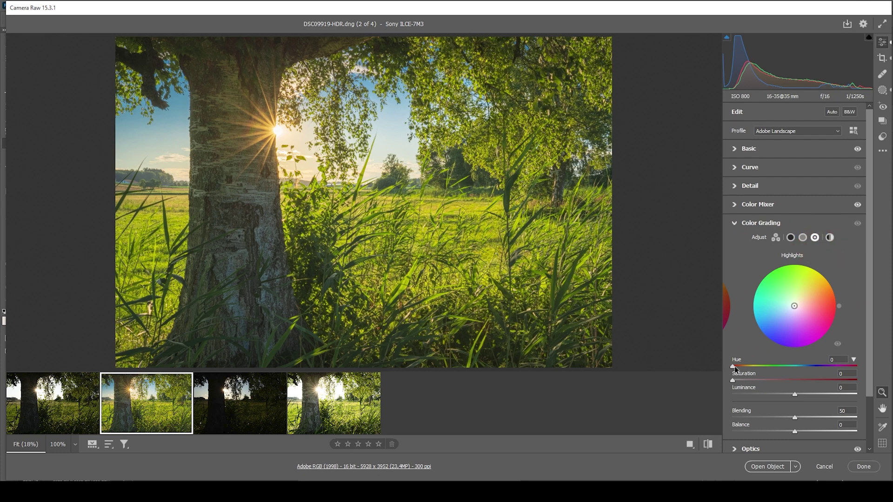
{"action": "mouse_move", "coordinate": [734, 366]}
{"action": "left_mouse_down"}
{"action": "mouse_move", "coordinate": [750, 368]}
{"action": "mouse_move", "coordinate": [739, 378]}
{"action": "mouse_move", "coordinate": [749, 379]}
{"action": "left_mouse_up"}
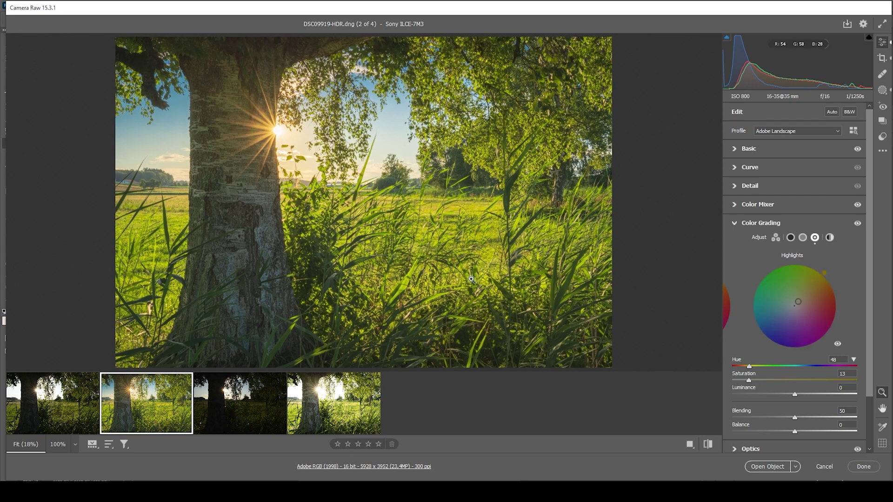
{"action": "left_click", "coordinate": [735, 223]}
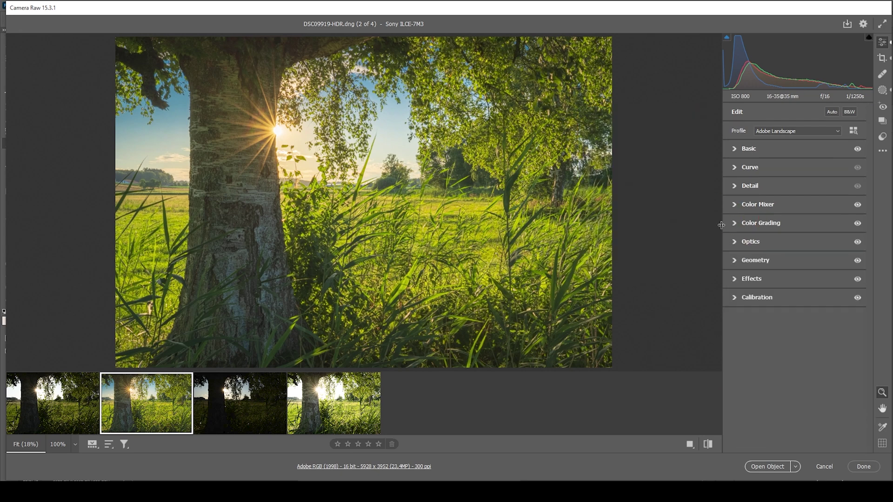
{"action": "left_click", "coordinate": [734, 297]}
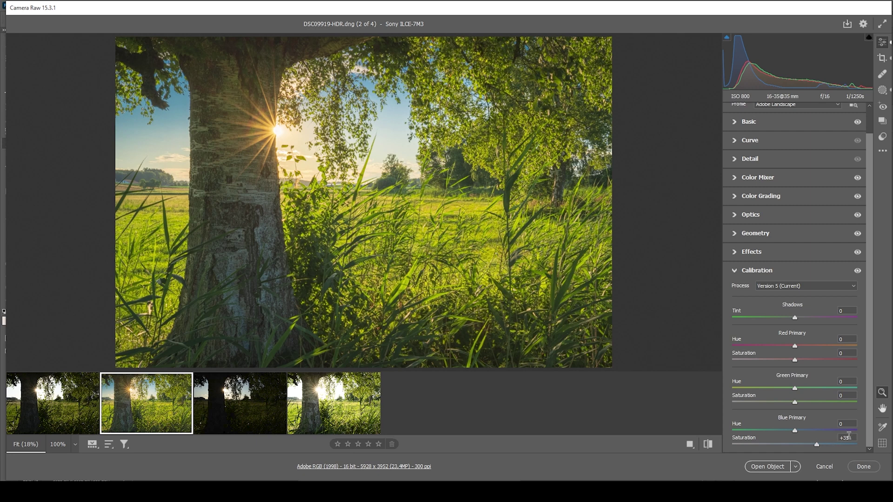
{"action": "left_click", "coordinate": [859, 272]}
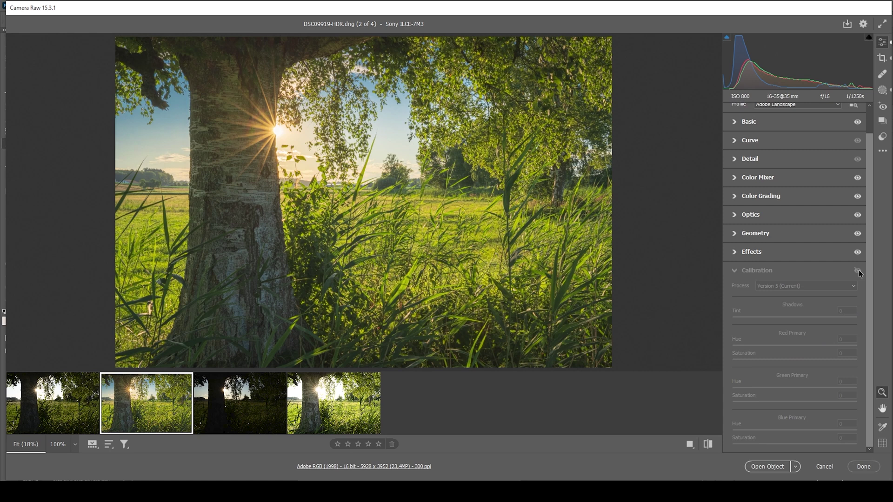
{"action": "left_click", "coordinate": [859, 271]}
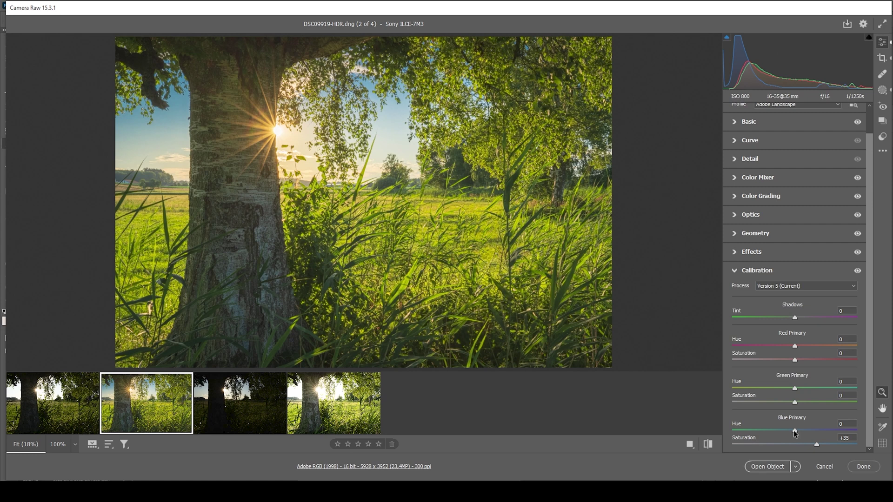
{"action": "left_click_drag", "start_coordinate": [795, 432], "coordinate": [792, 431]}
{"action": "left_click_drag", "start_coordinate": [790, 433], "coordinate": [791, 434]}
{"action": "left_click_drag", "start_coordinate": [791, 432], "coordinate": [797, 431]}
{"action": "left_click", "coordinate": [736, 271]}
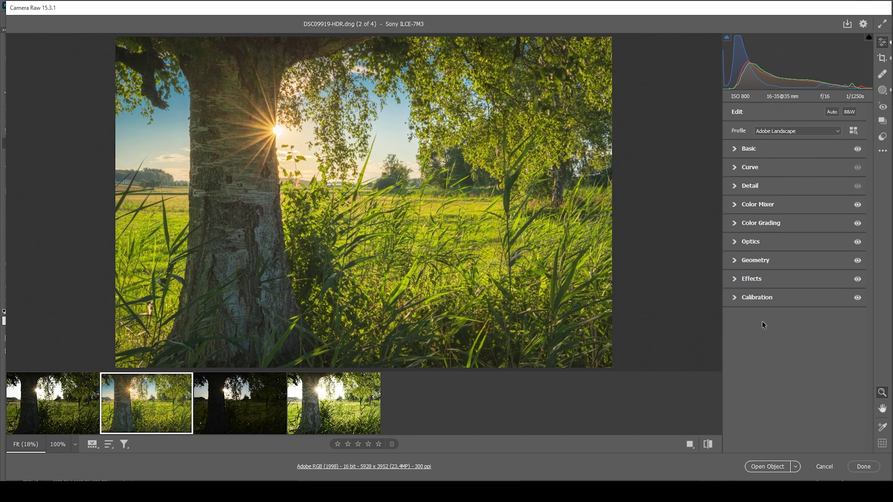
- Sharpen the image with Radius 0.5, Amount 74 and Masking 92
{"action": "left_click", "coordinate": [738, 184]}
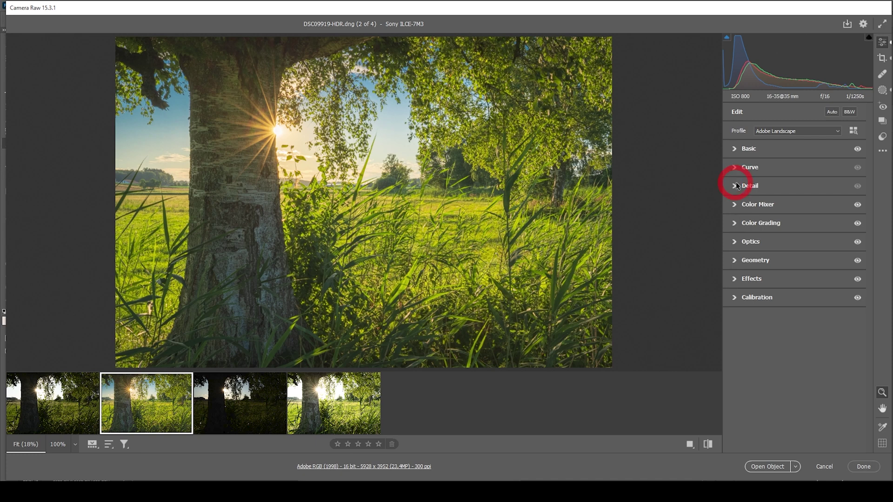
{"action": "left_click", "coordinate": [735, 187]}
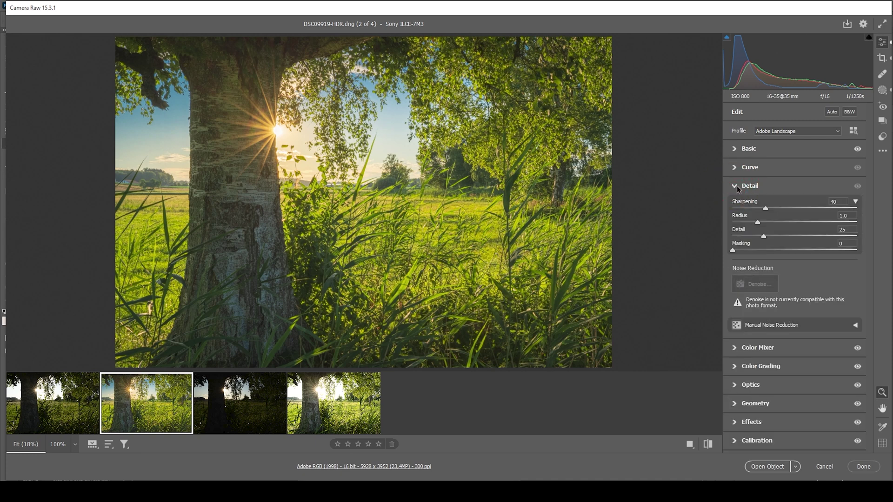
{"action": "left_click_drag", "start_coordinate": [757, 222], "coordinate": [717, 222]}
{"action": "left_click_drag", "start_coordinate": [733, 251], "coordinate": [846, 257]}
{"action": "left_click_drag", "start_coordinate": [765, 209], "coordinate": [794, 209]}
- Compare before and after, then open the image in Photoshop as a smart object
{"action": "left_click", "coordinate": [708, 444]}
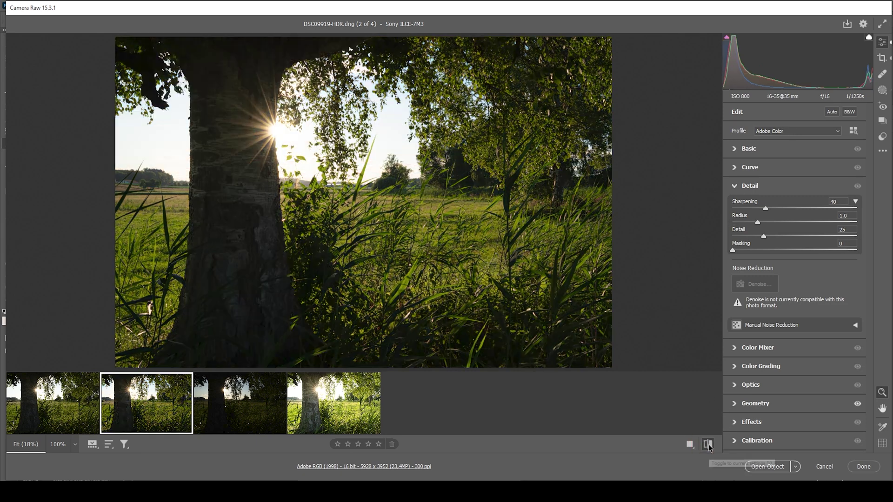
{"action": "left_click", "coordinate": [709, 445]}
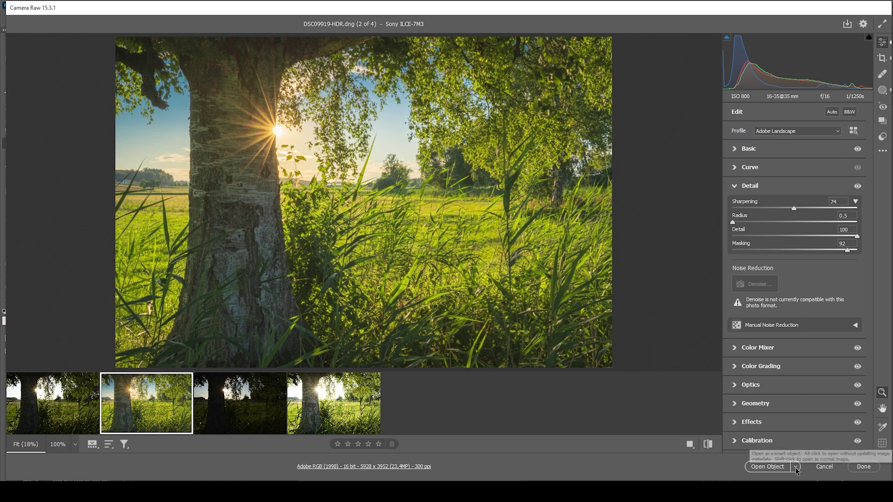
{"action": "left_click", "coordinate": [775, 469]}
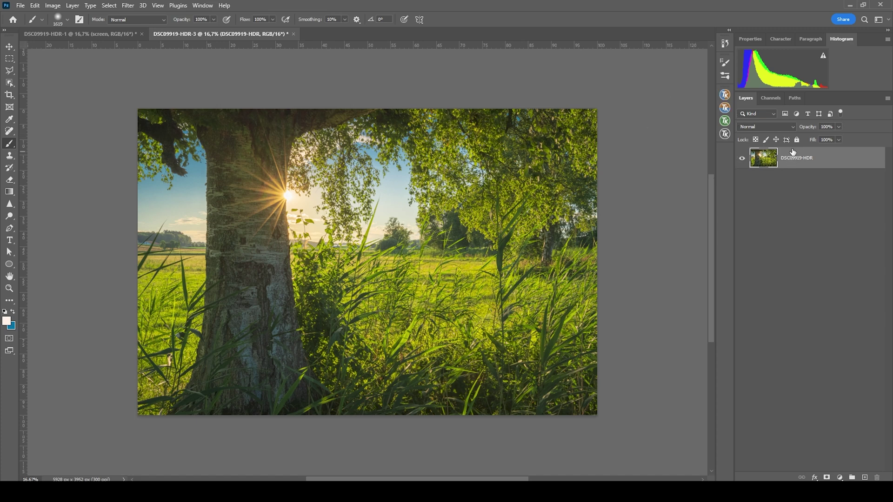
- Duplicate the photo layer and give the copy a Gaussian Blur of radius 19,4
{"action": "key", "text": "ctrl+j"}
{"action": "left_click", "coordinate": [127, 5]}
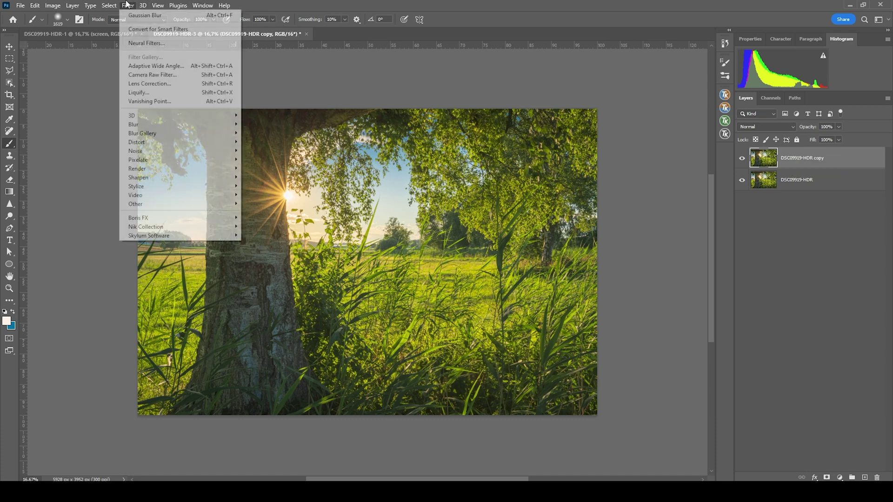
{"action": "mouse_move", "coordinate": [184, 124]}
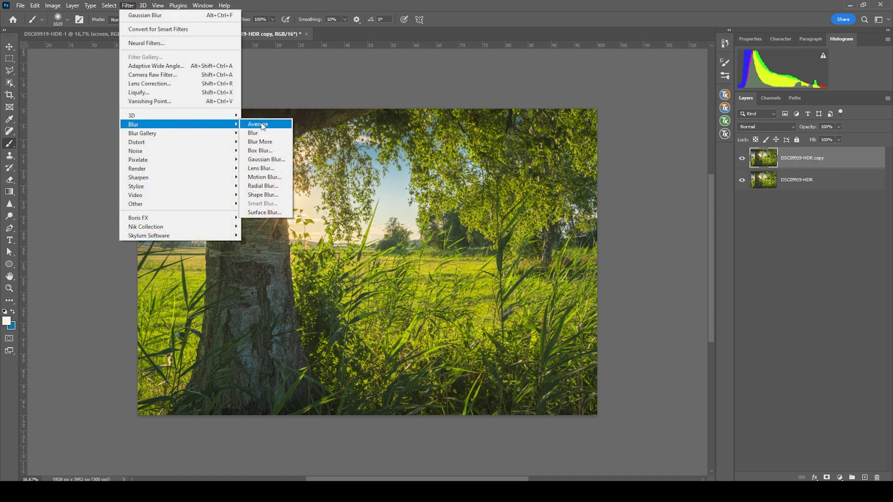
{"action": "left_click", "coordinate": [278, 164]}
{"action": "left_click_drag", "start_coordinate": [648, 198], "coordinate": [642, 197]}
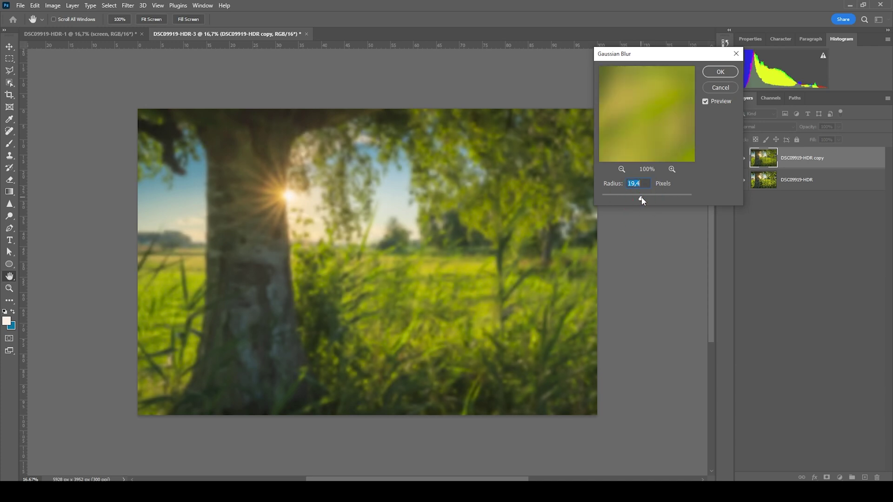
{"action": "left_click", "coordinate": [715, 74]}
{"action": "key", "text": "b"}
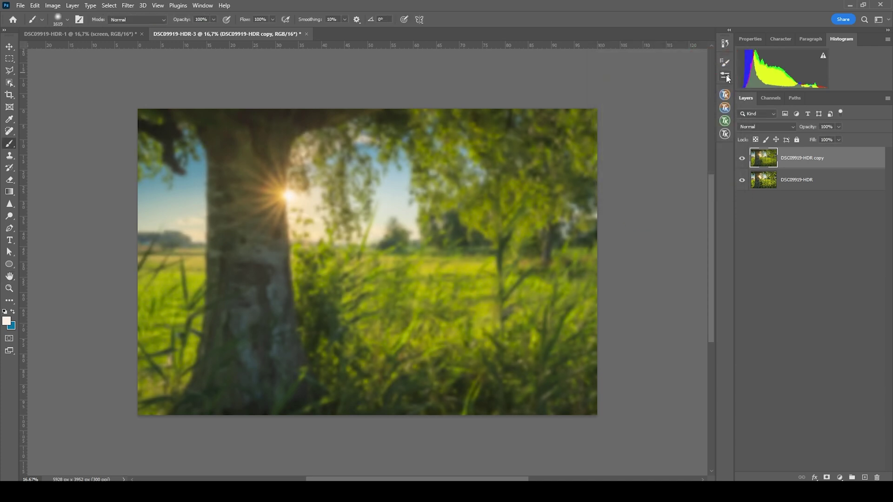
- Fade the Gaussian Blur to Lighten mode at 21% opacity
{"action": "left_click", "coordinate": [35, 5]}
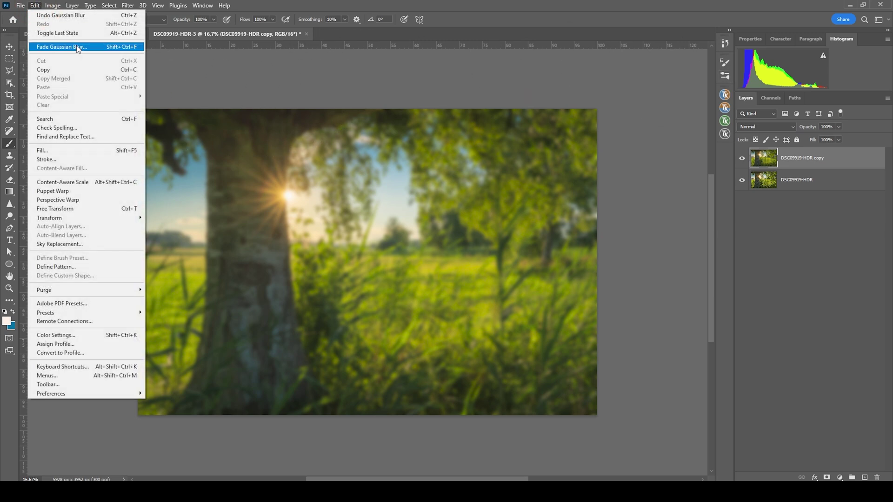
{"action": "left_click", "coordinate": [62, 47]}
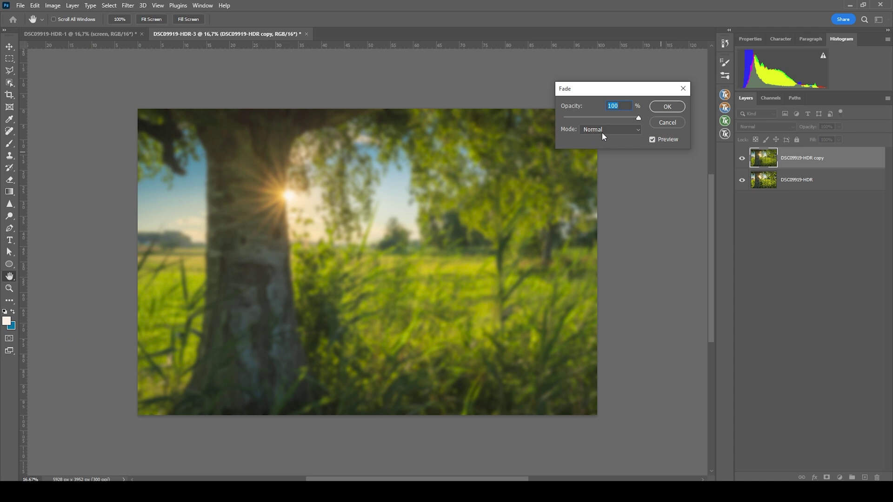
{"action": "left_click", "coordinate": [602, 134]}
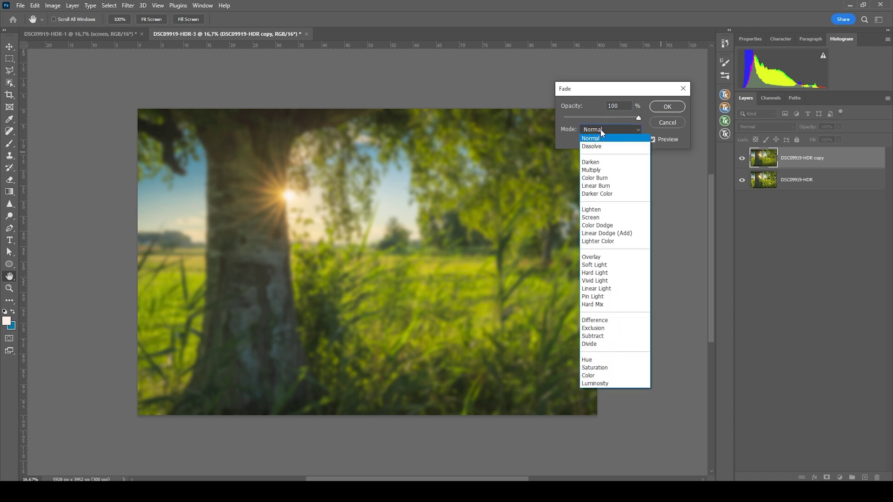
{"action": "left_click", "coordinate": [595, 208]}
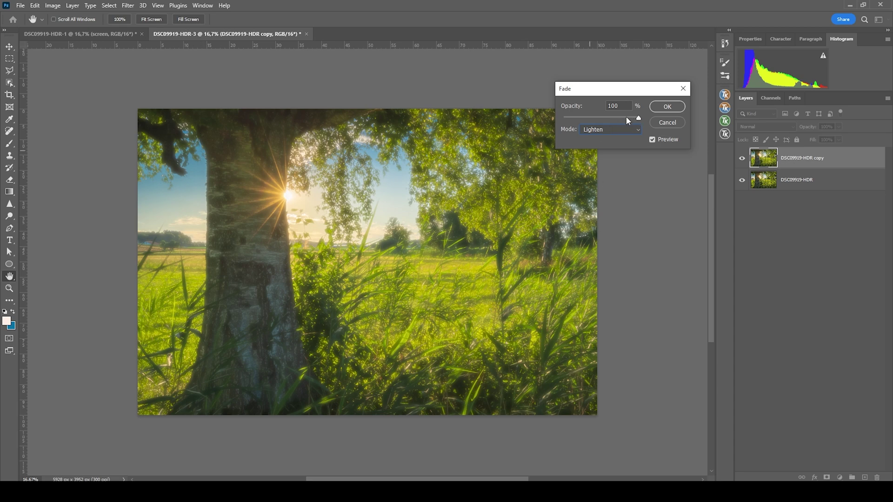
{"action": "left_click_drag", "start_coordinate": [626, 118], "coordinate": [579, 118]}
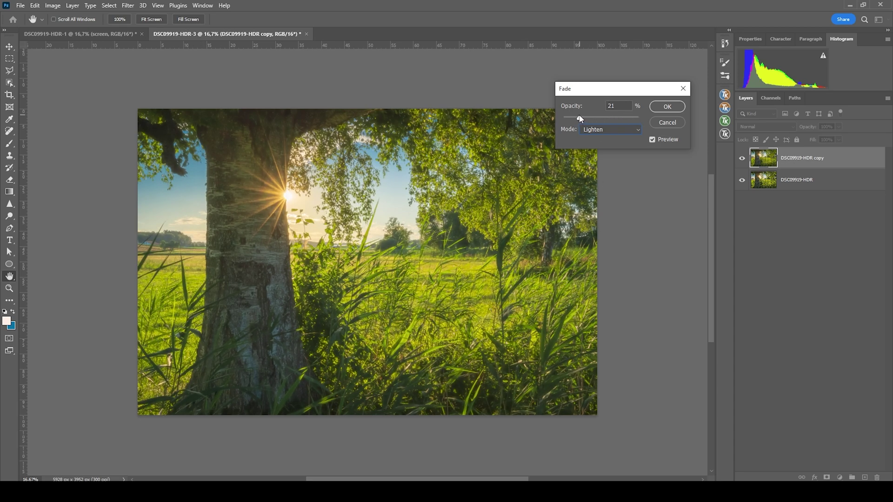
{"action": "left_click", "coordinate": [580, 118]}
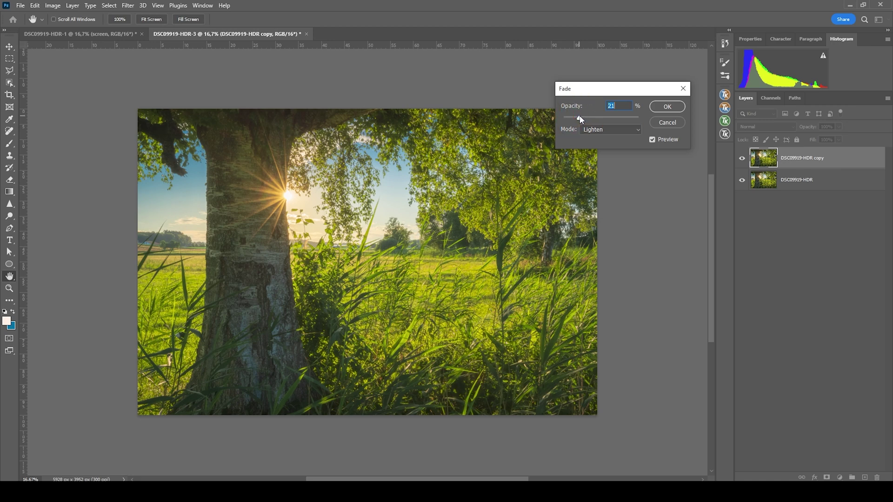
{"action": "left_click", "coordinate": [667, 107]}
- Compare the glow layer on and off, then merge both layers into one
{"action": "key", "text": "b"}
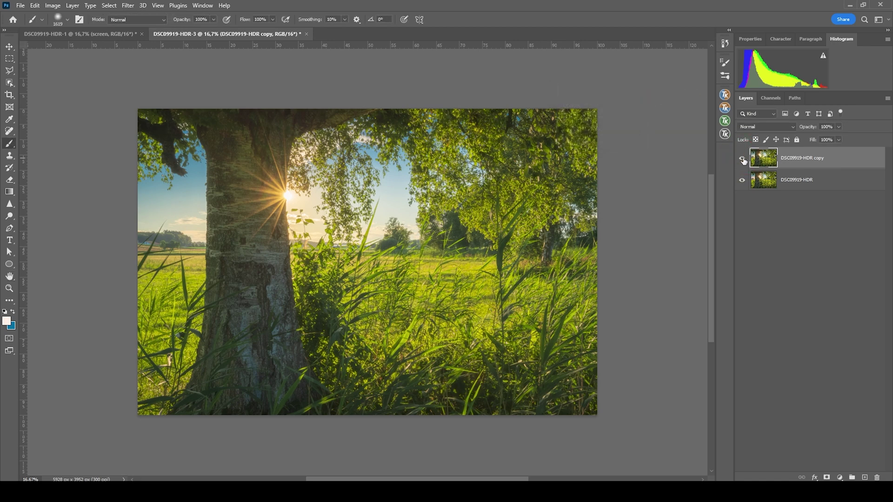
{"action": "left_click", "coordinate": [743, 159]}
{"action": "left_click", "coordinate": [743, 159]}
{"action": "left_click", "coordinate": [743, 159]}
{"action": "left_click", "coordinate": [811, 185], "text": "shift"}
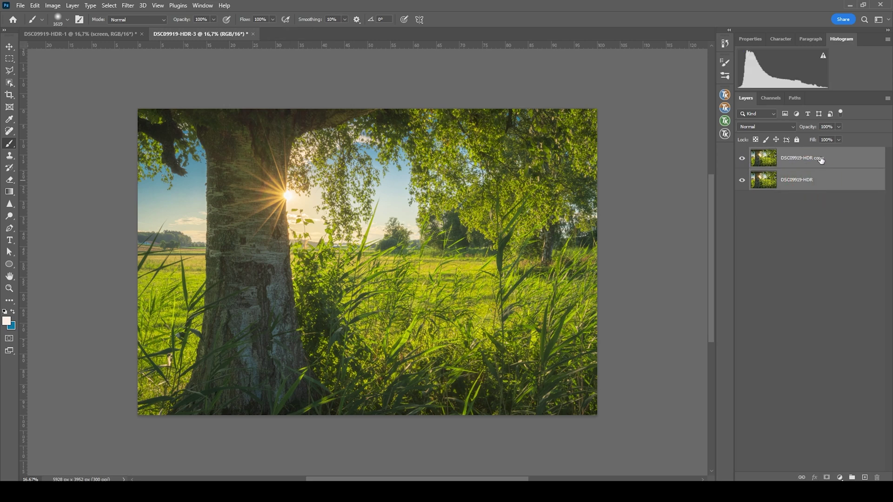
{"action": "key", "text": "ctrl+e"}
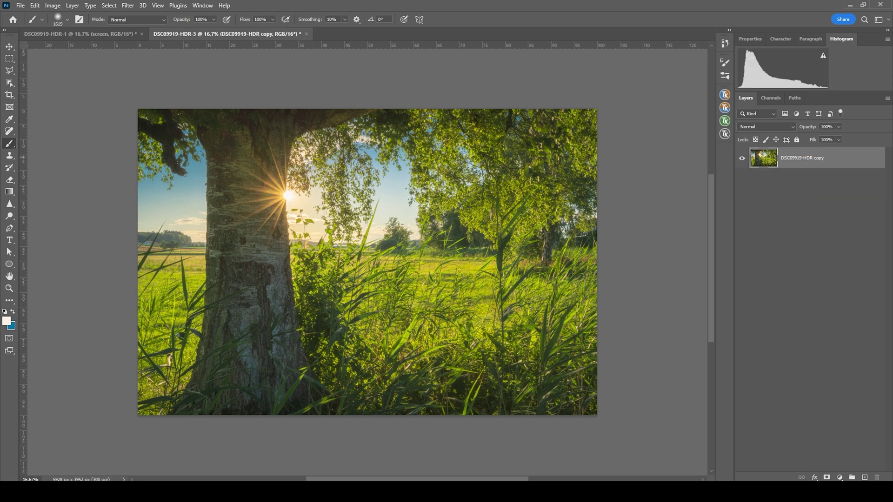
- Duplicate the merged layer and apply a Gaussian Blur of radius 26,3 to the copy
{"action": "key", "text": "ctrl+j"}
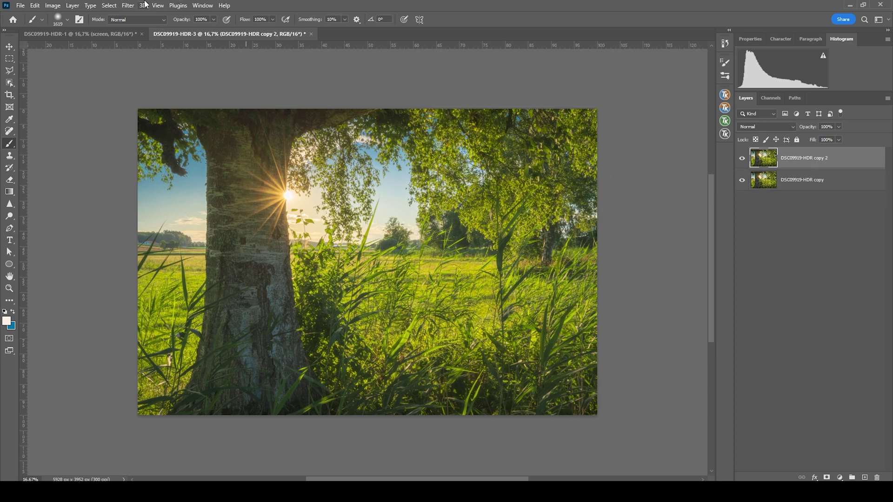
{"action": "left_click", "coordinate": [128, 5]}
{"action": "mouse_move", "coordinate": [195, 125]}
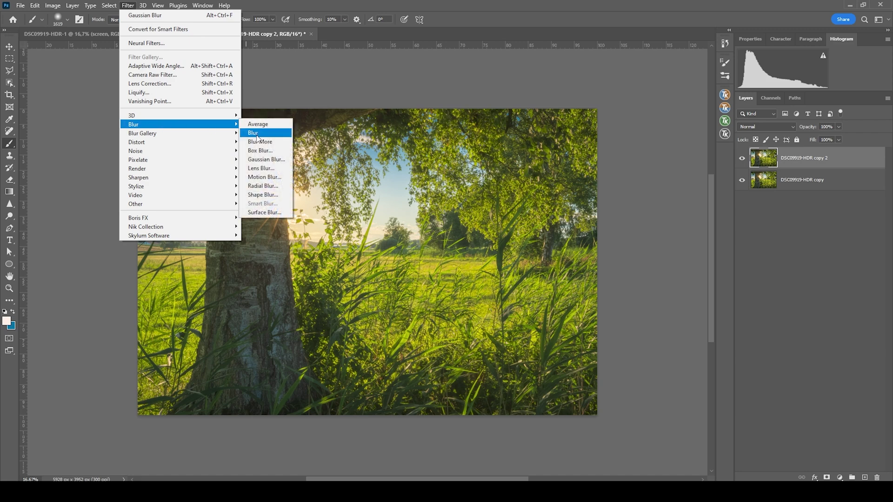
{"action": "left_click", "coordinate": [264, 160]}
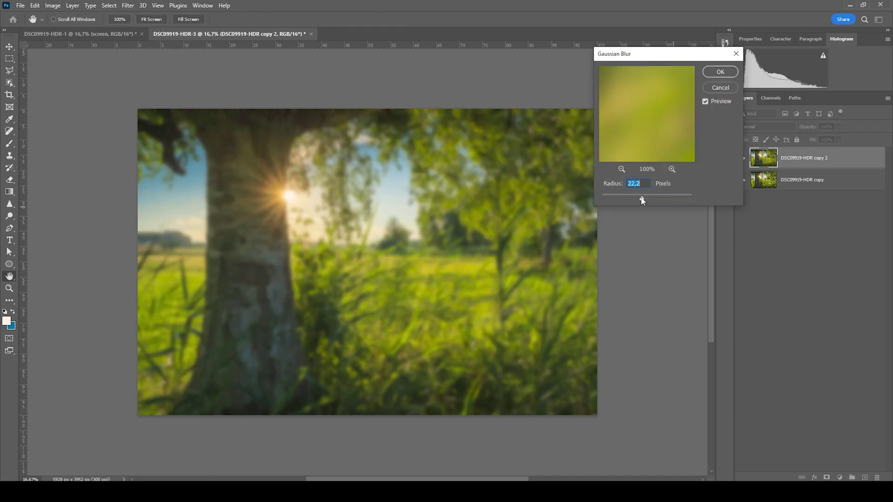
{"action": "left_click_drag", "start_coordinate": [643, 200], "coordinate": [645, 200]}
{"action": "left_click", "coordinate": [720, 72]}
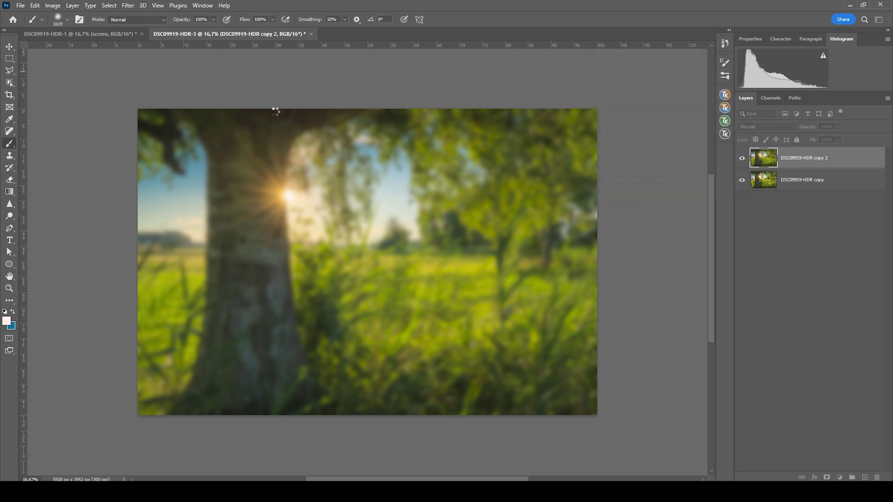
- Fade the new Gaussian Blur to Screen mode at about 18% opacity
{"action": "left_click", "coordinate": [33, 6]}
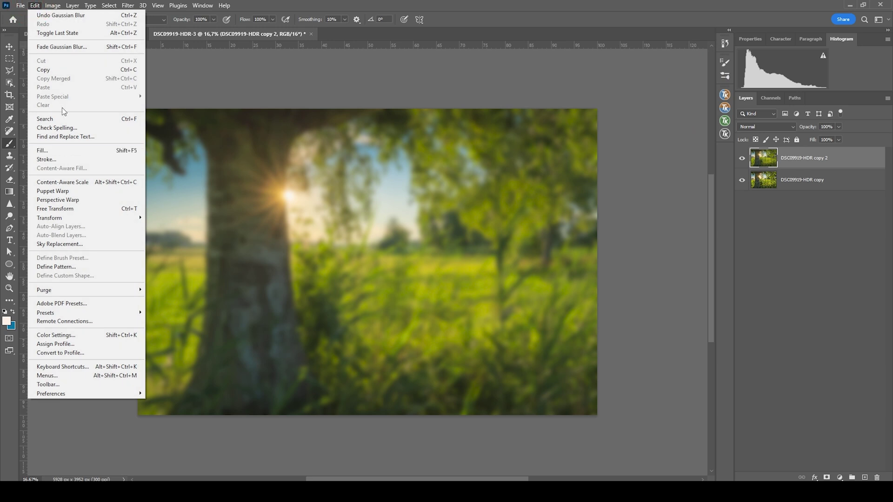
{"action": "left_click", "coordinate": [60, 46]}
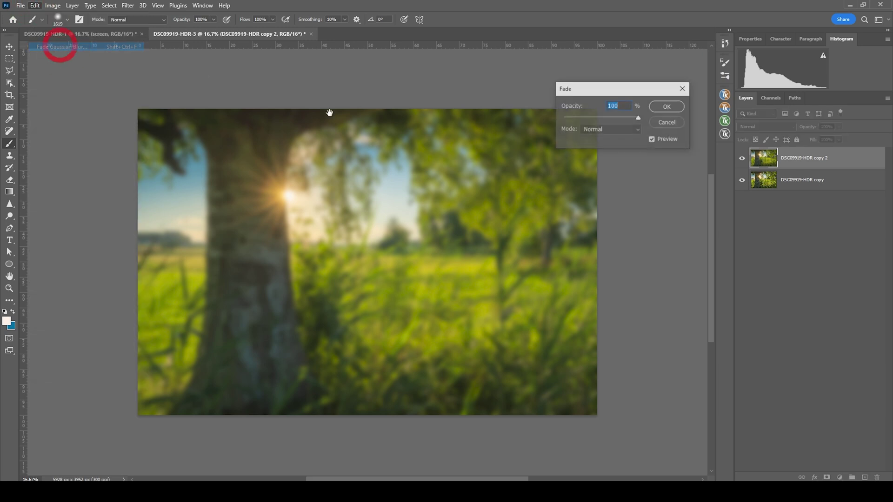
{"action": "left_click", "coordinate": [600, 129]}
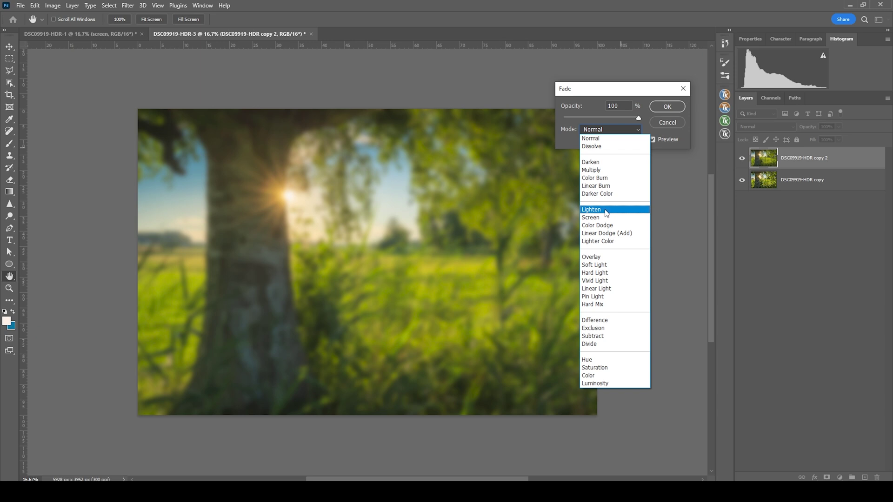
{"action": "left_click", "coordinate": [595, 216]}
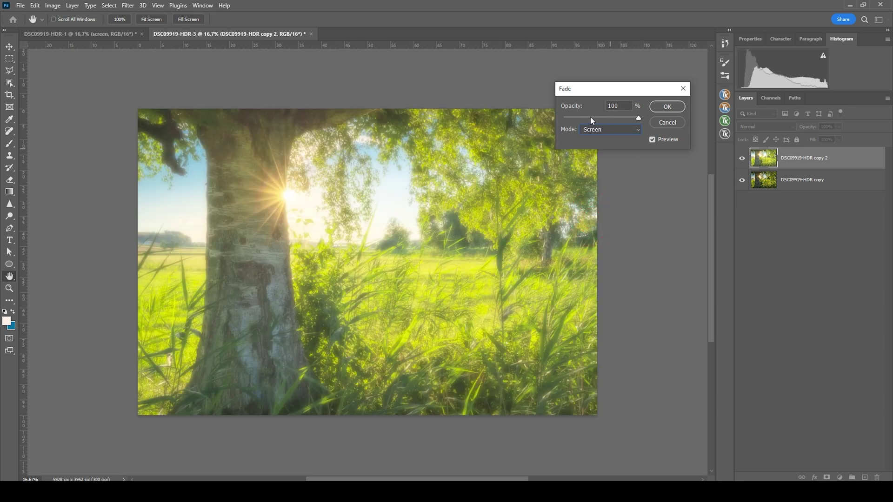
{"action": "left_click_drag", "start_coordinate": [638, 120], "coordinate": [578, 120]}
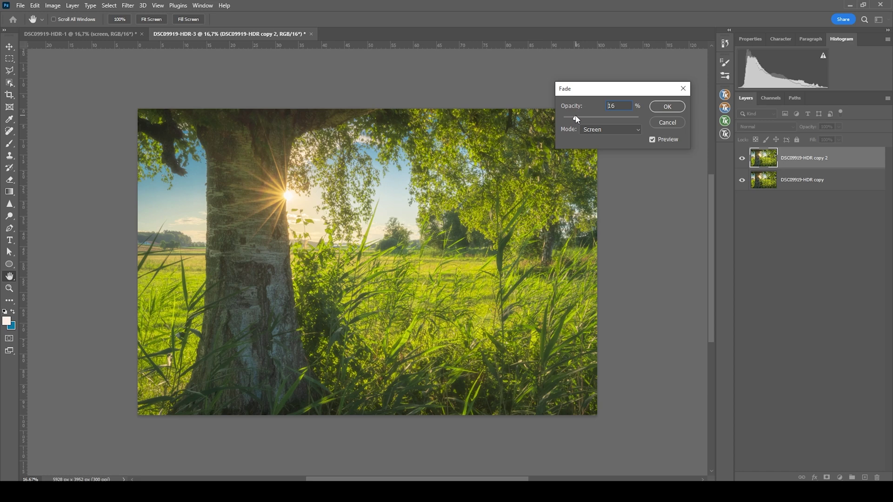
{"action": "left_click", "coordinate": [666, 107]}
{"action": "key", "text": "b"}
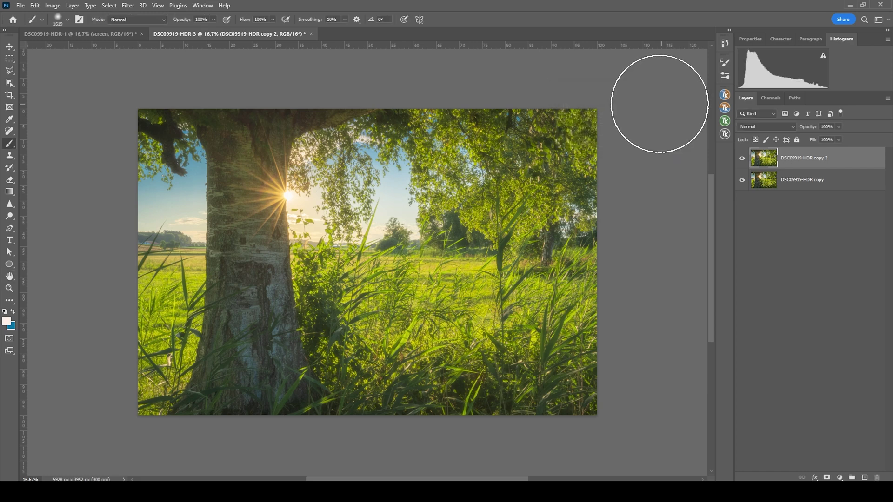
- Add a mask to DSC09919-HDR copy 2 and paint black over the trunk with a 1007 px brush
{"action": "left_click", "coordinate": [827, 478]}
{"action": "key", "text": "d"}
{"action": "key", "text": "x"}
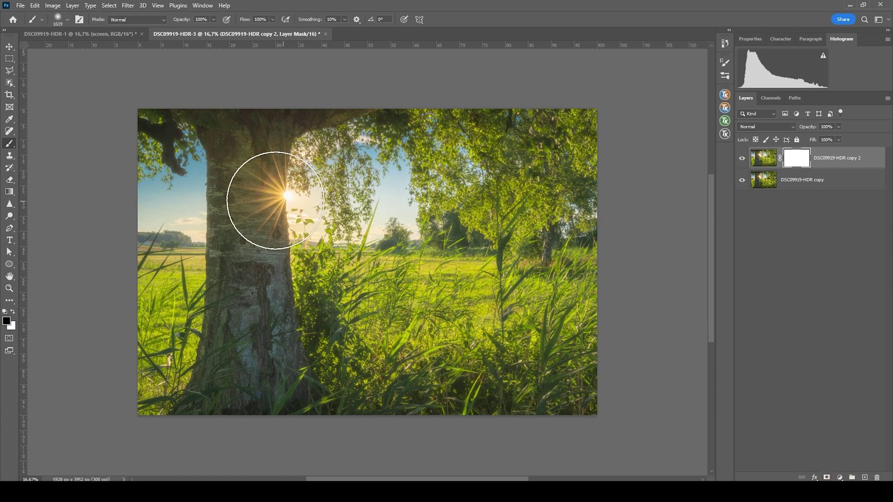
{"action": "left_click_drag", "start_coordinate": [269, 198], "coordinate": [221, 122]}
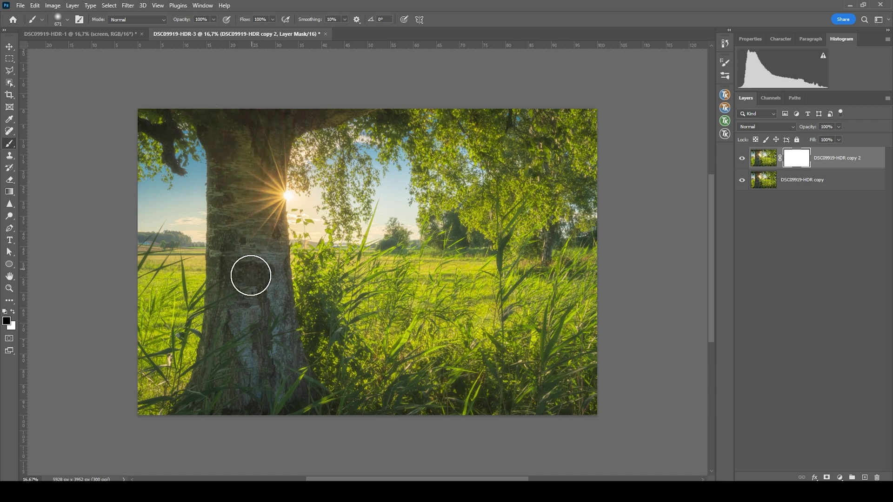
{"action": "mouse_move", "coordinate": [263, 345]}
{"action": "left_mouse_down"}
{"action": "mouse_move", "coordinate": [229, 368]}
{"action": "mouse_move", "coordinate": [247, 356]}
{"action": "left_mouse_up"}
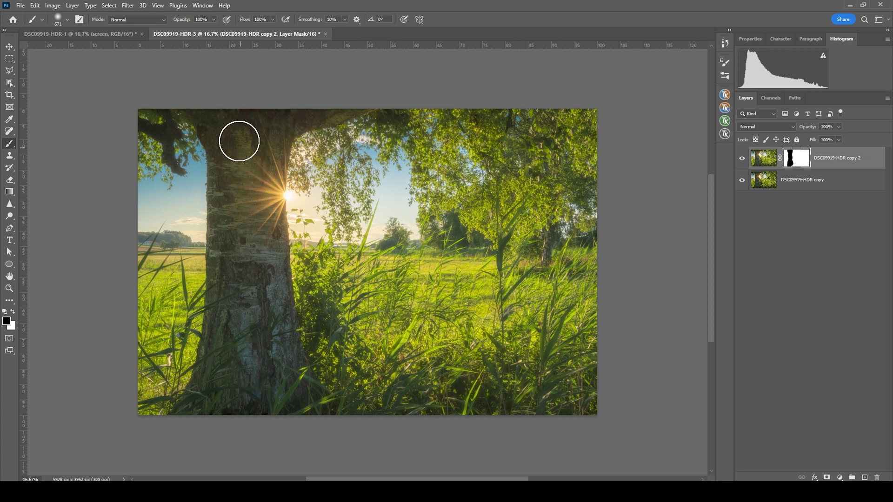